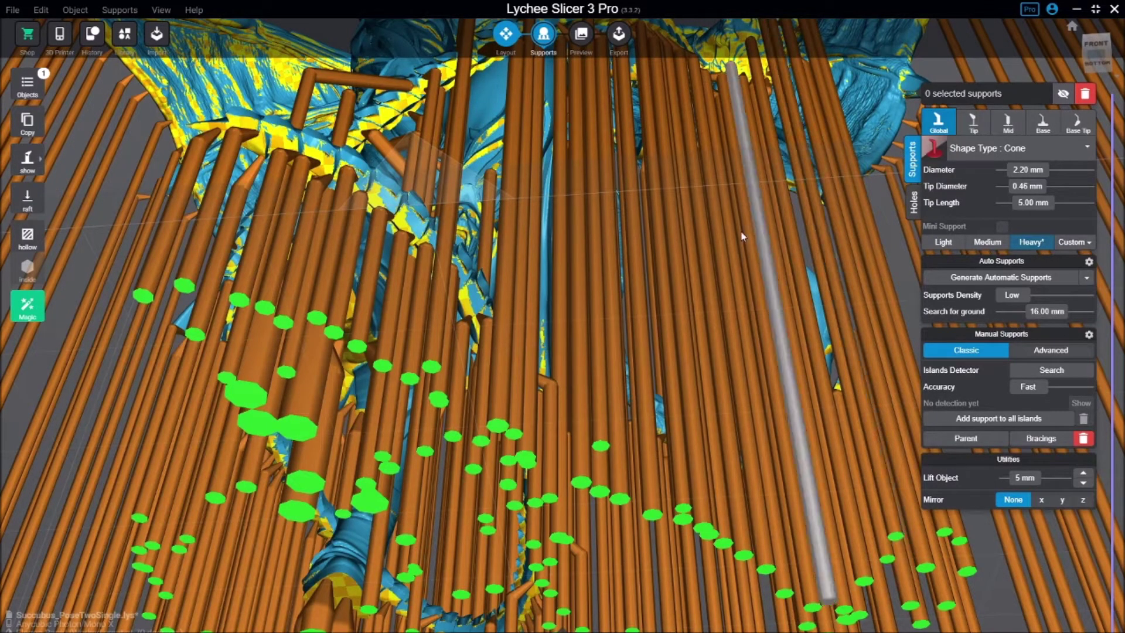
# Orbit and zoom around the supported winged figure to inspect it from several angles.
pyautogui.moveTo(704, 237); pyautogui.dragTo(692, 368, button='right')
pyautogui.scroll(-5, 697, 350)
pyautogui.scroll(-5, 692, 368)
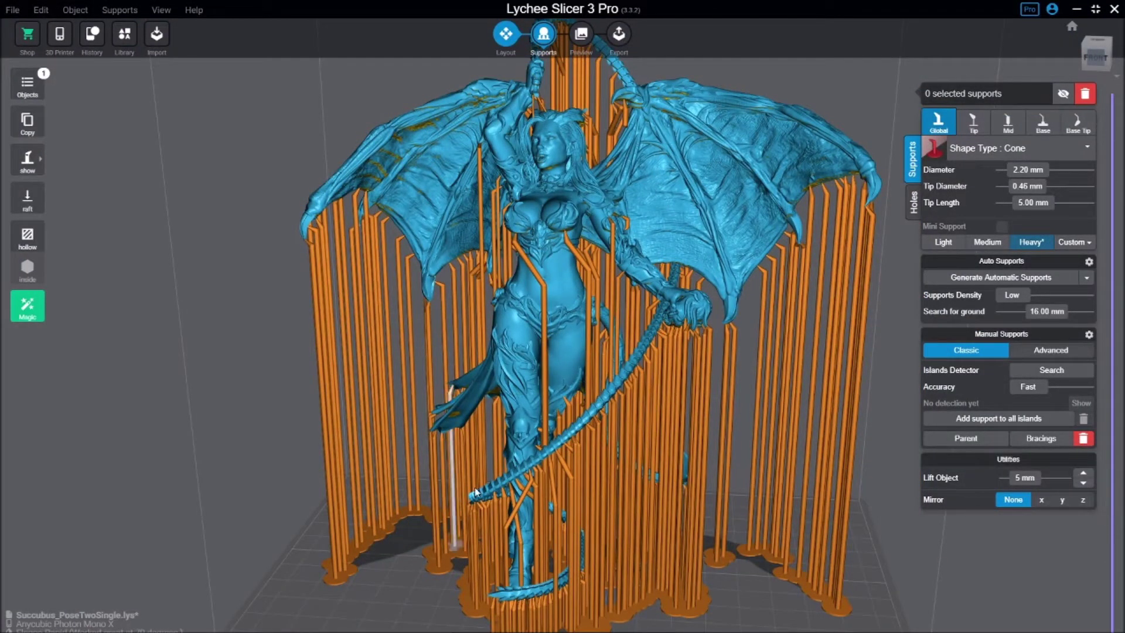
pyautogui.moveTo(492, 484); pyautogui.dragTo(628, 544, button='right')
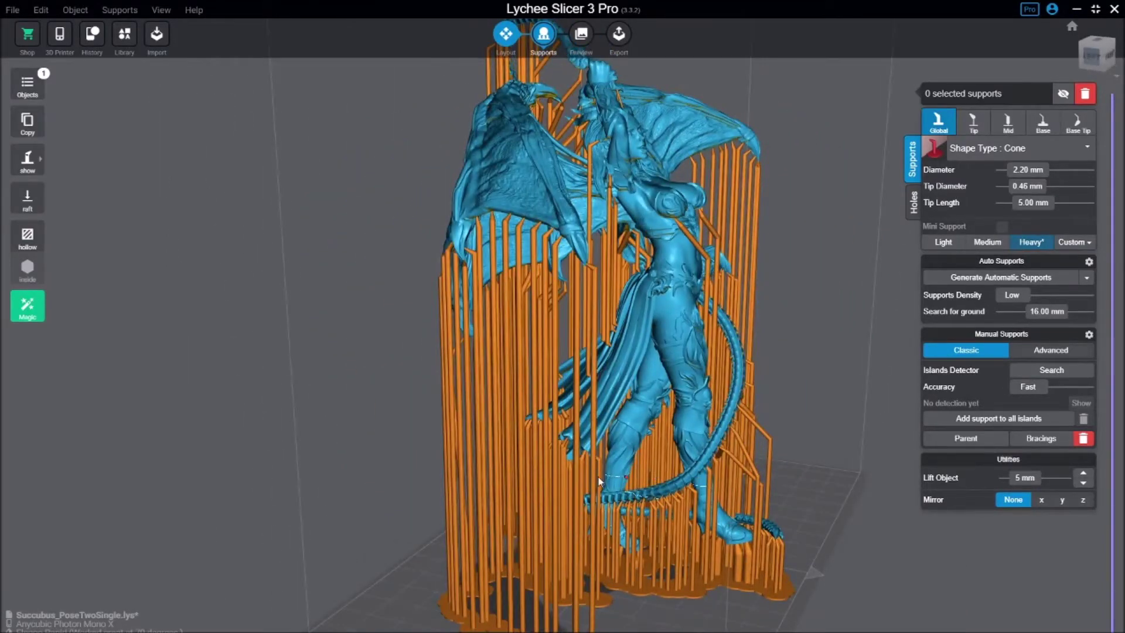
pyautogui.moveTo(599, 481); pyautogui.dragTo(322, 229, button='right')
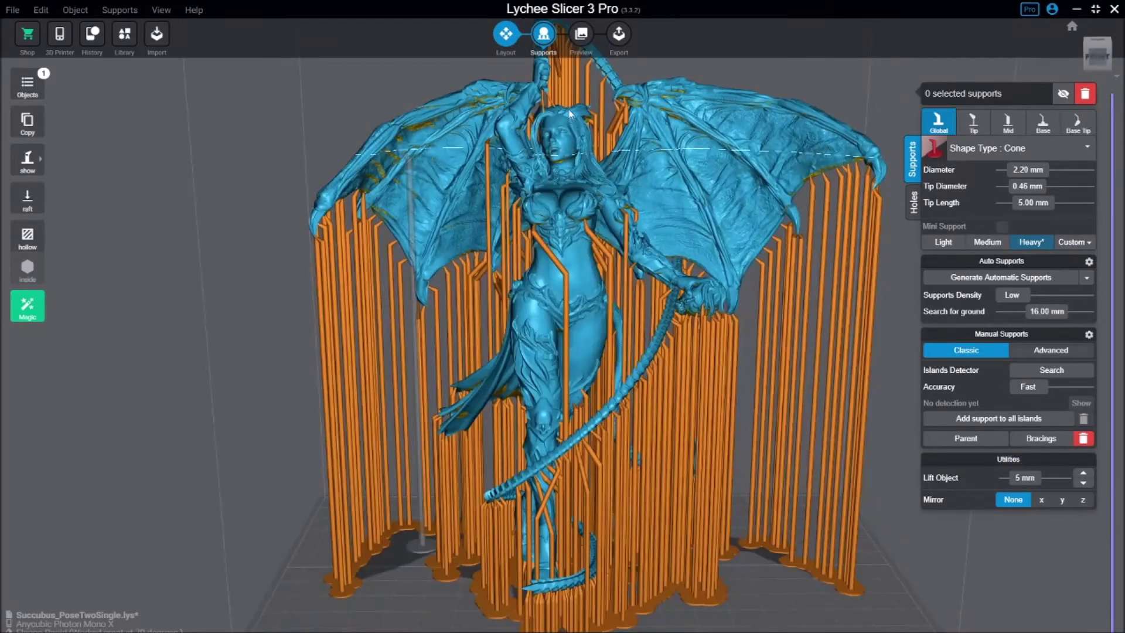
pyautogui.moveTo(779, 267); pyautogui.dragTo(478, 412, button='right')
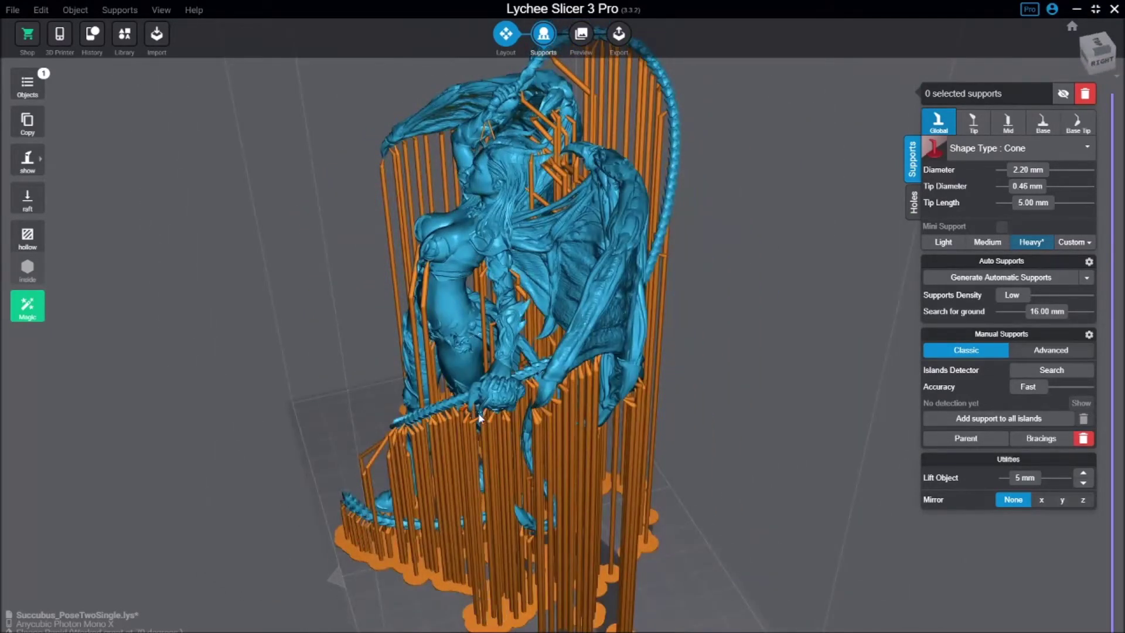
pyautogui.moveTo(565, 443); pyautogui.dragTo(787, 350, button='right')
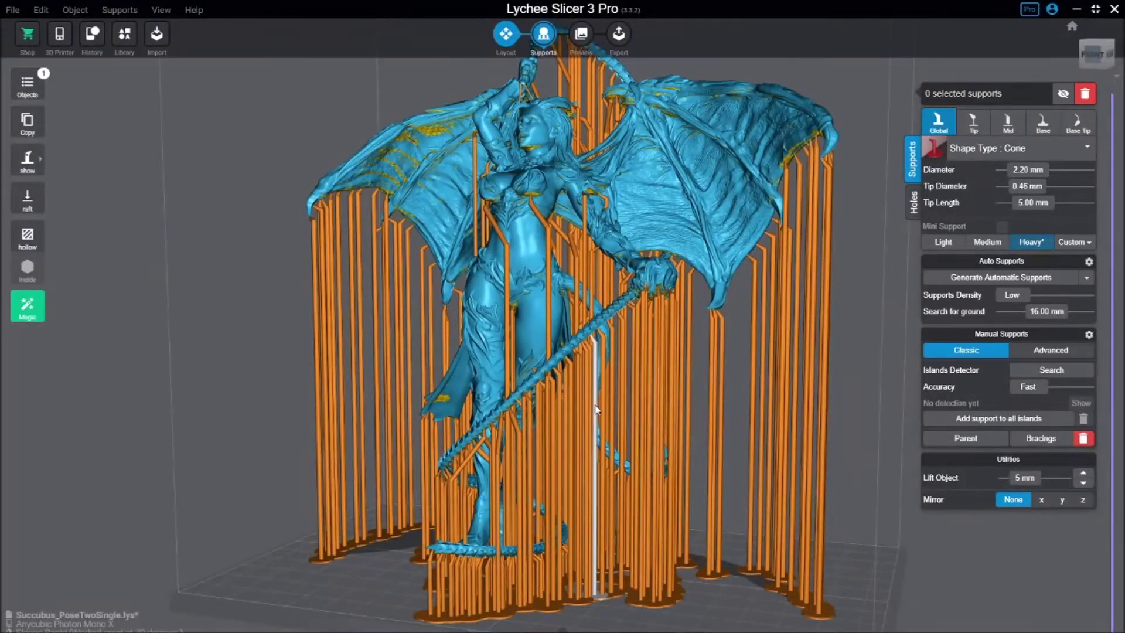
pyautogui.moveTo(649, 406); pyautogui.dragTo(582, 474, button='right')
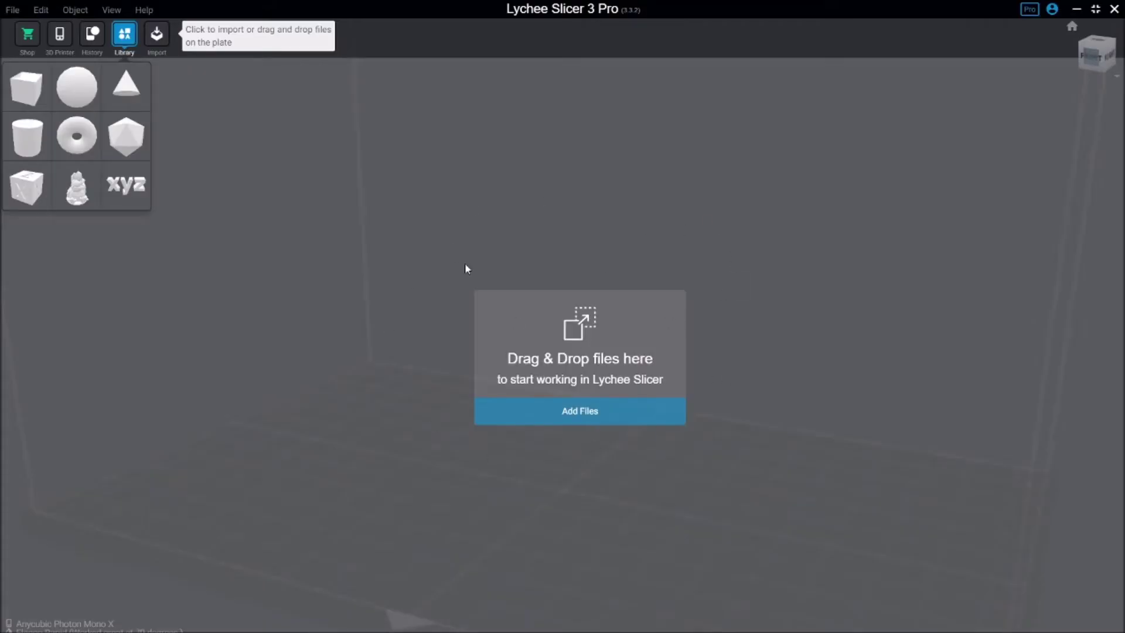
# Add the chicken figurine from the Library and show its position in inches.
pyautogui.click(77, 187)
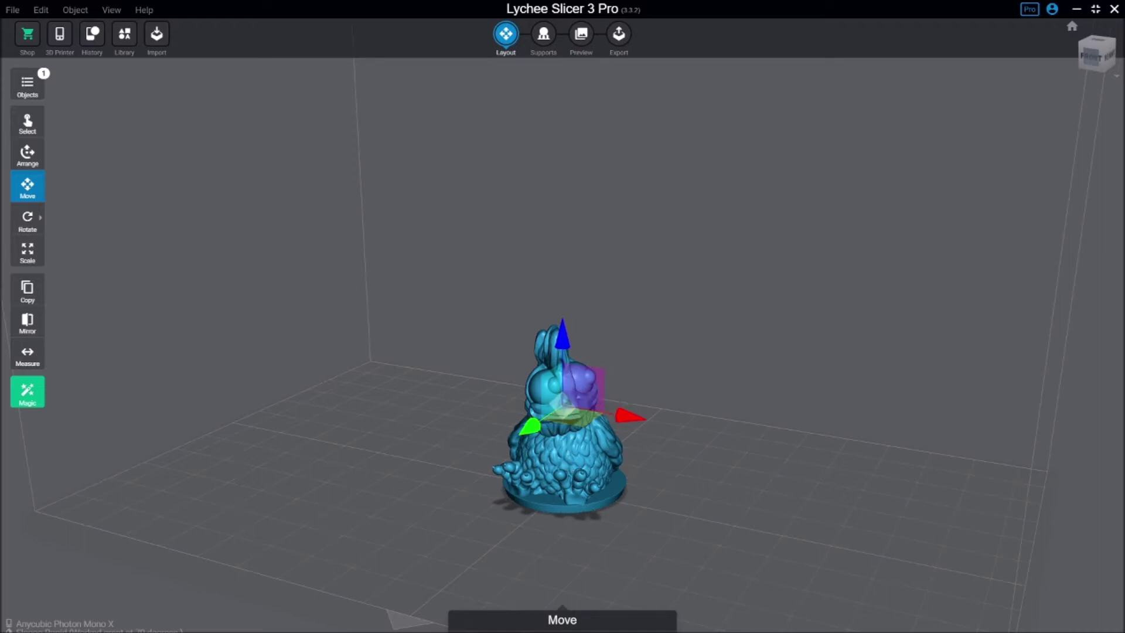
pyautogui.click(668, 625)
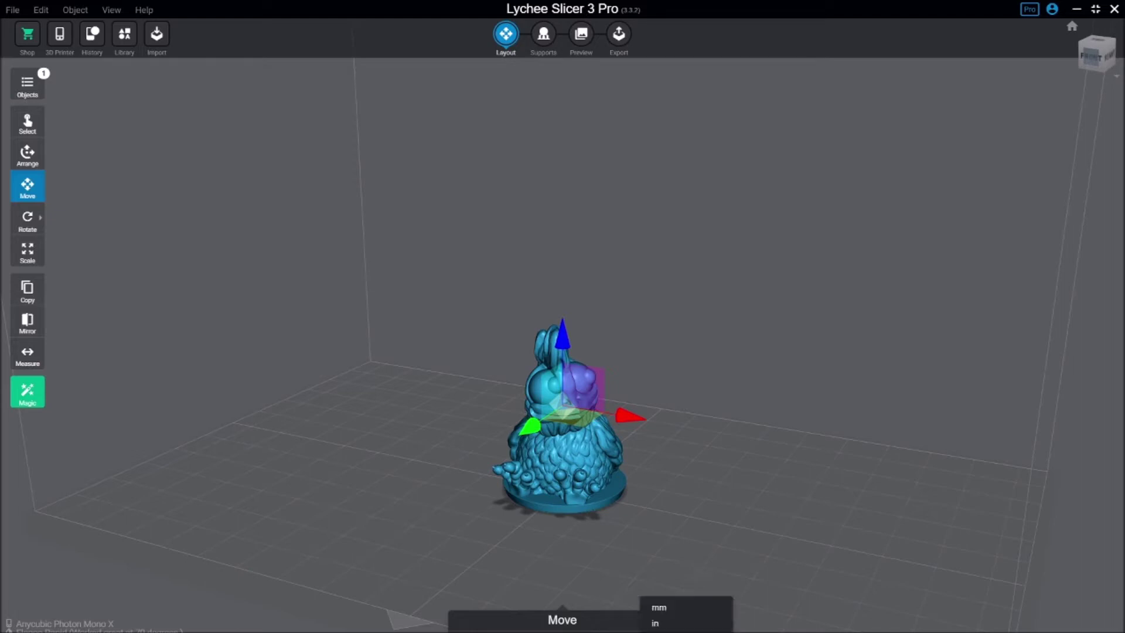
pyautogui.click(669, 625)
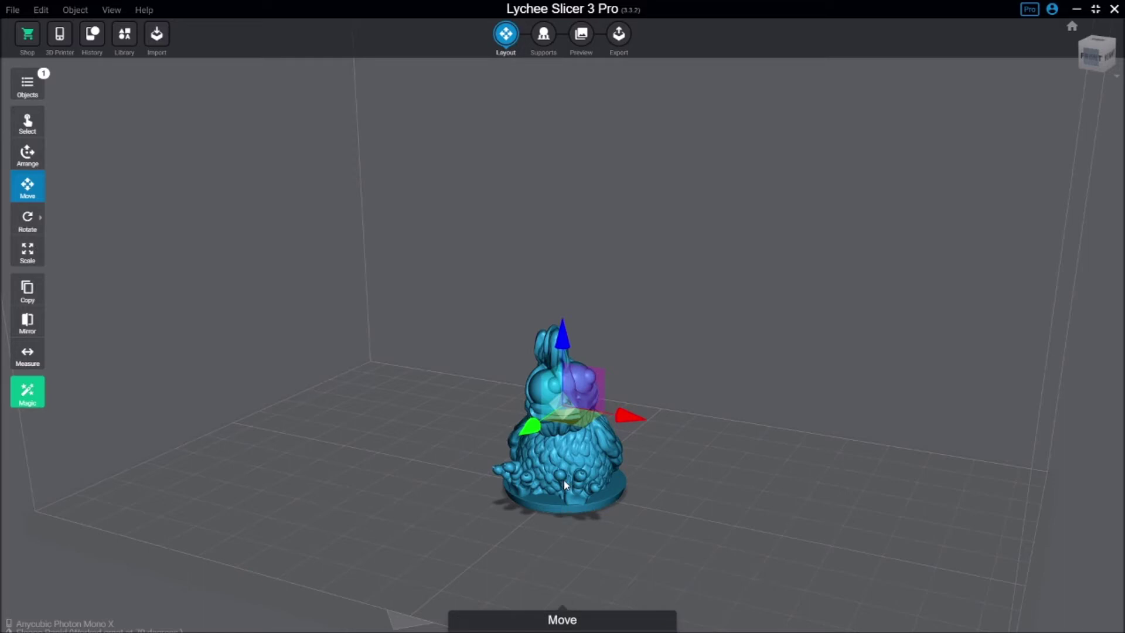
# Scale the chicken uniformly to 2.1 in on Y, giving 1.96 × 2.10 × 2.83 in.
pyautogui.click(28, 251)
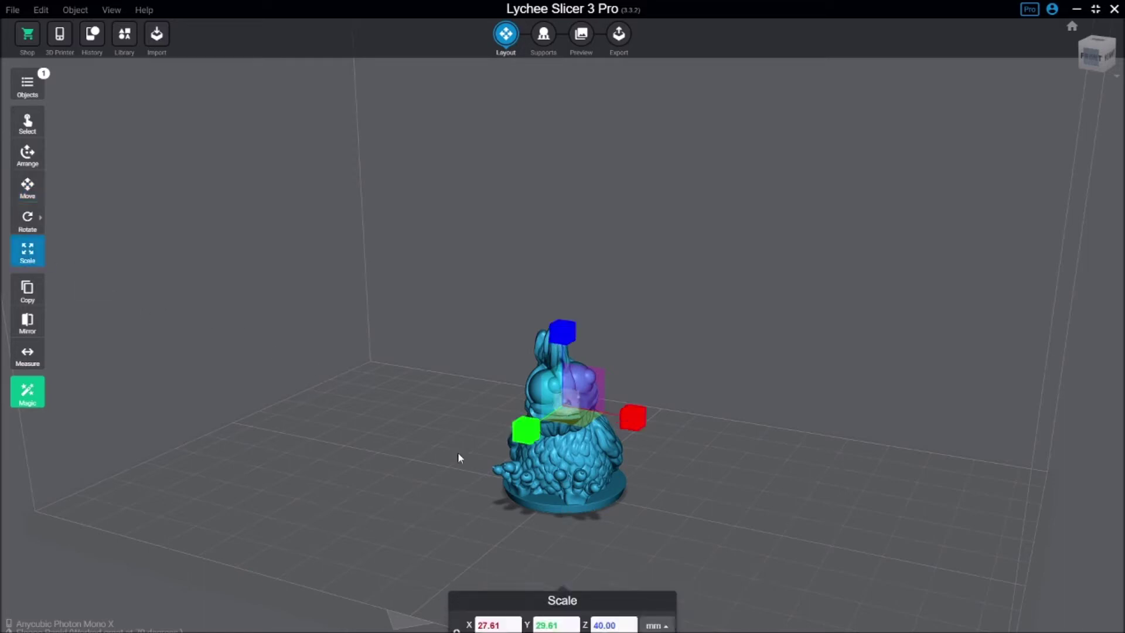
pyautogui.click(656, 625)
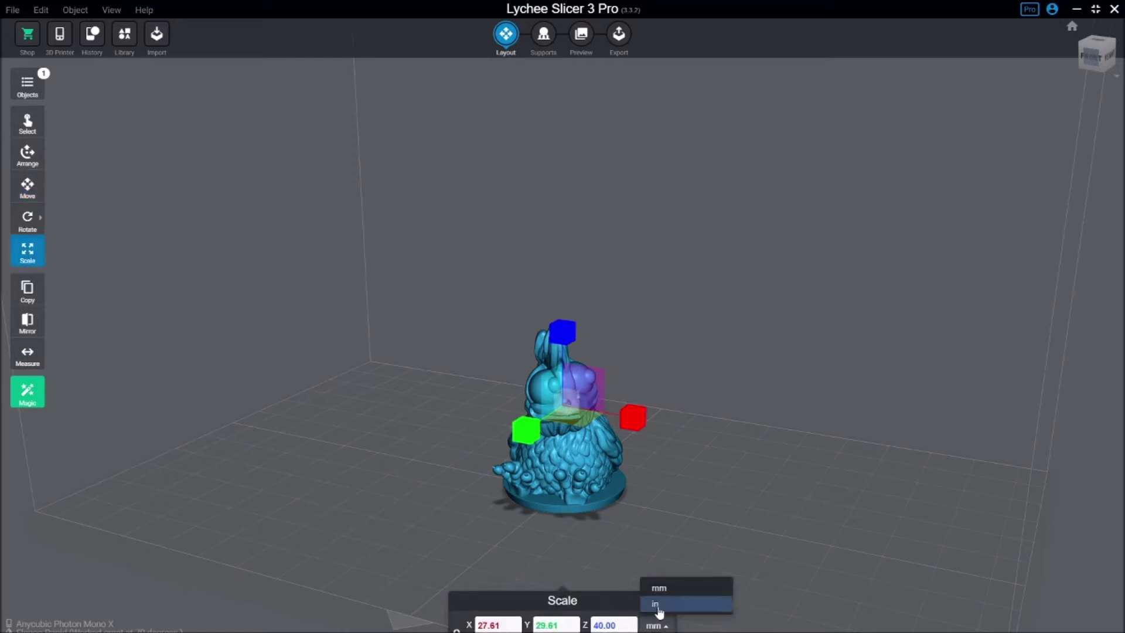
pyautogui.click(659, 607)
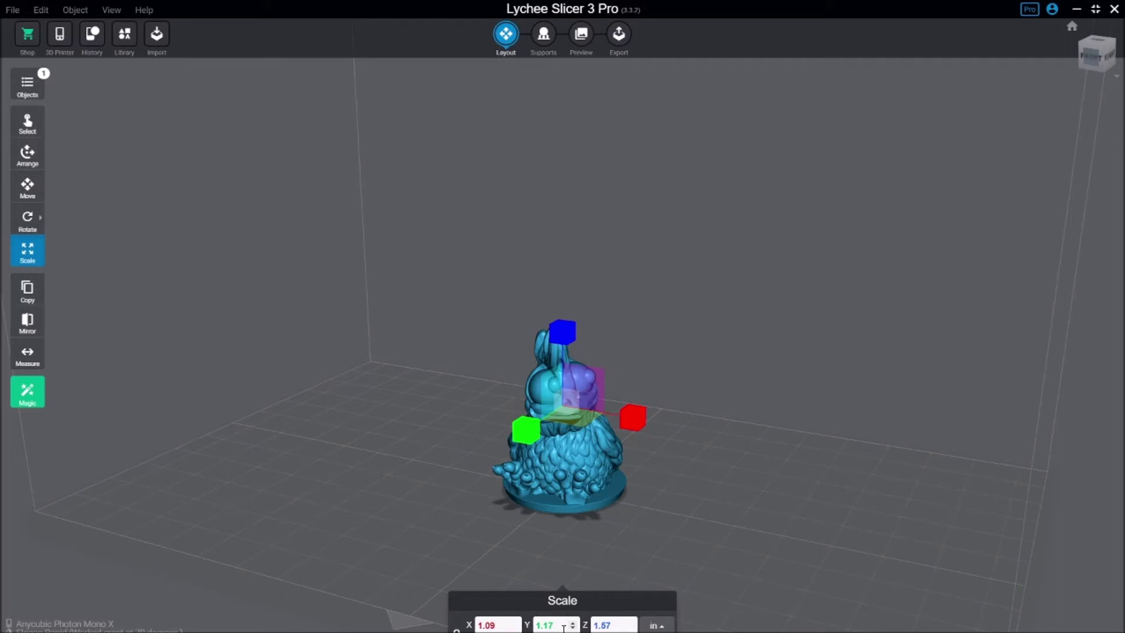
pyautogui.write('2.1')
pyautogui.press('Return')
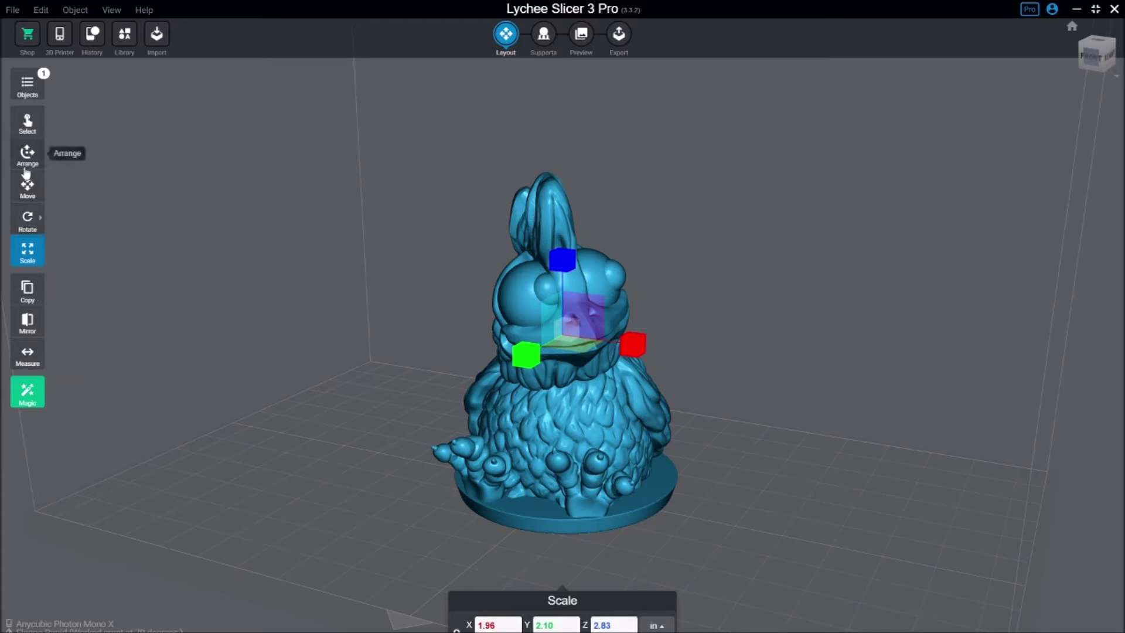
pyautogui.click(27, 85)
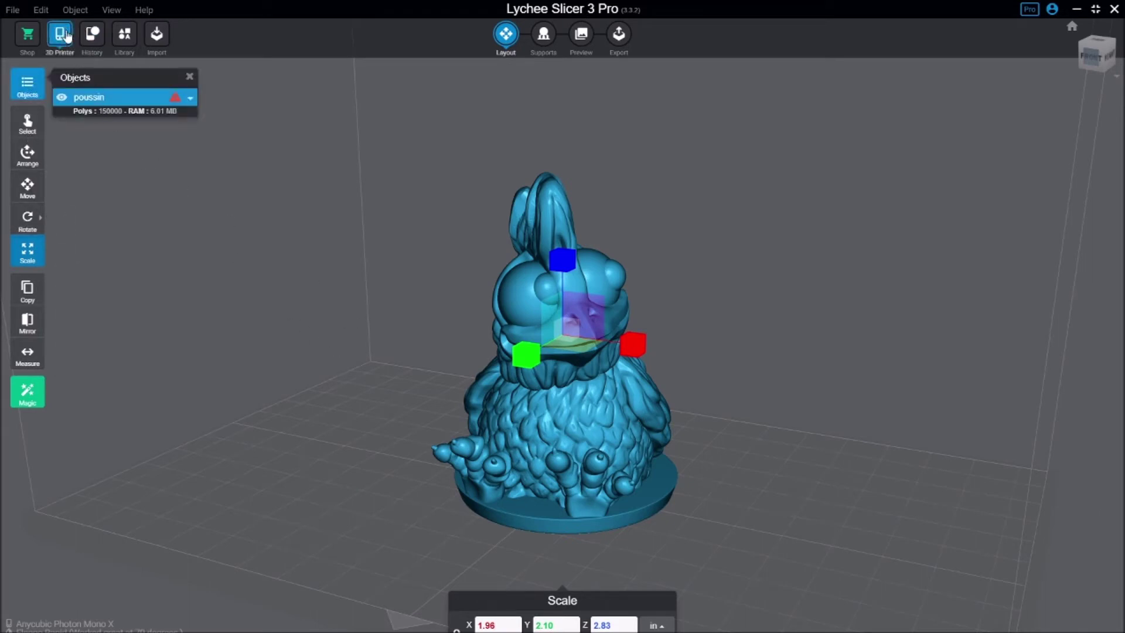
pyautogui.click(61, 97)
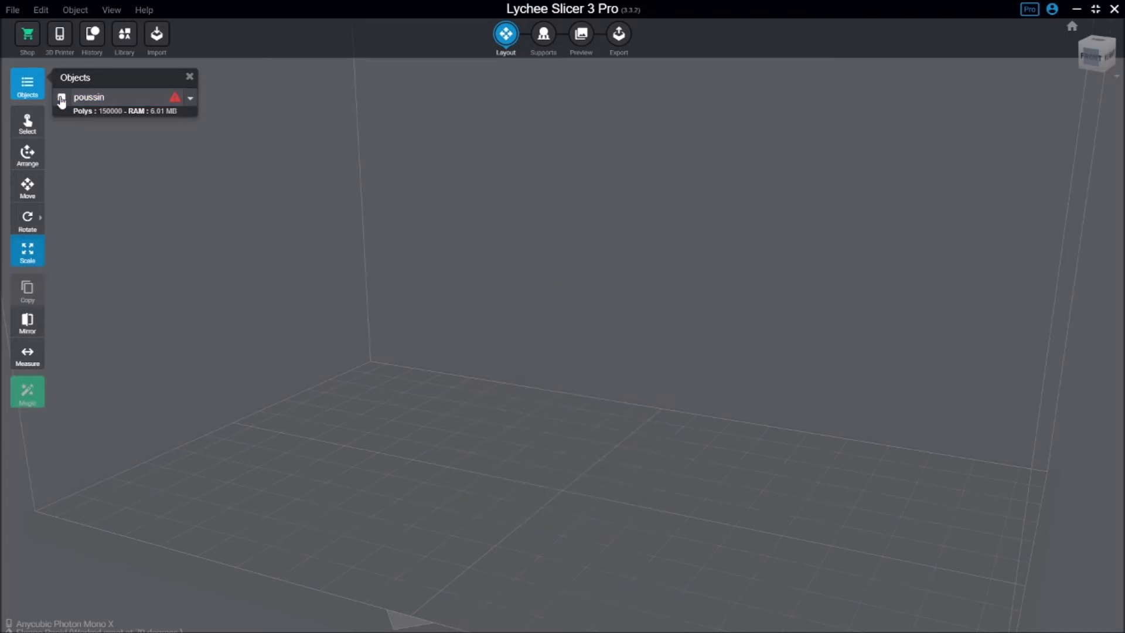
pyautogui.click(61, 99)
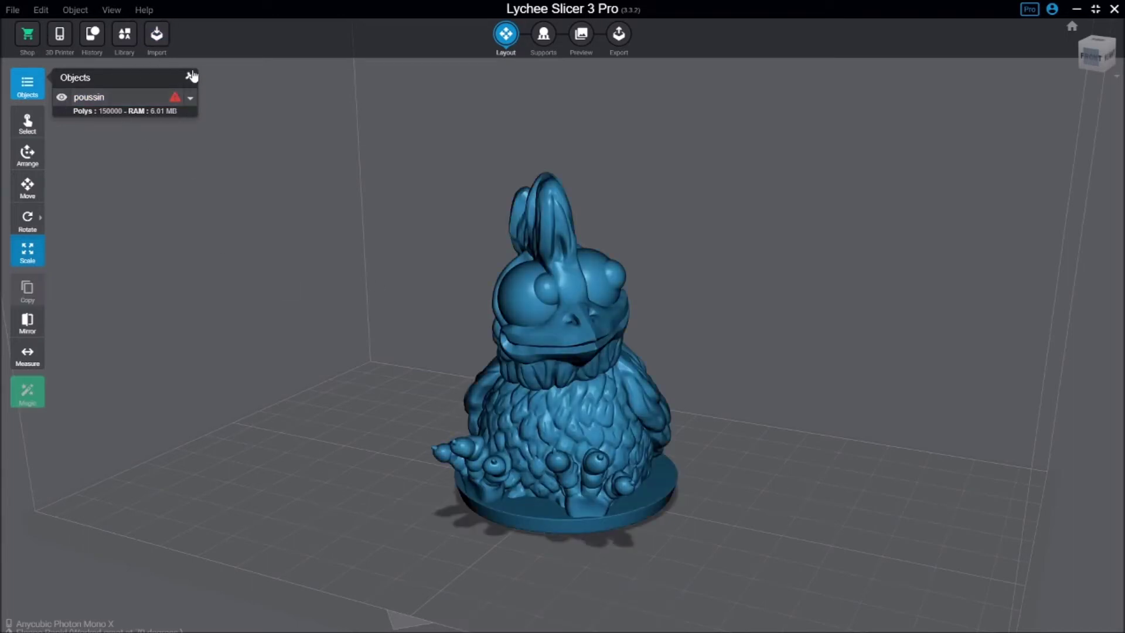
pyautogui.click(26, 91)
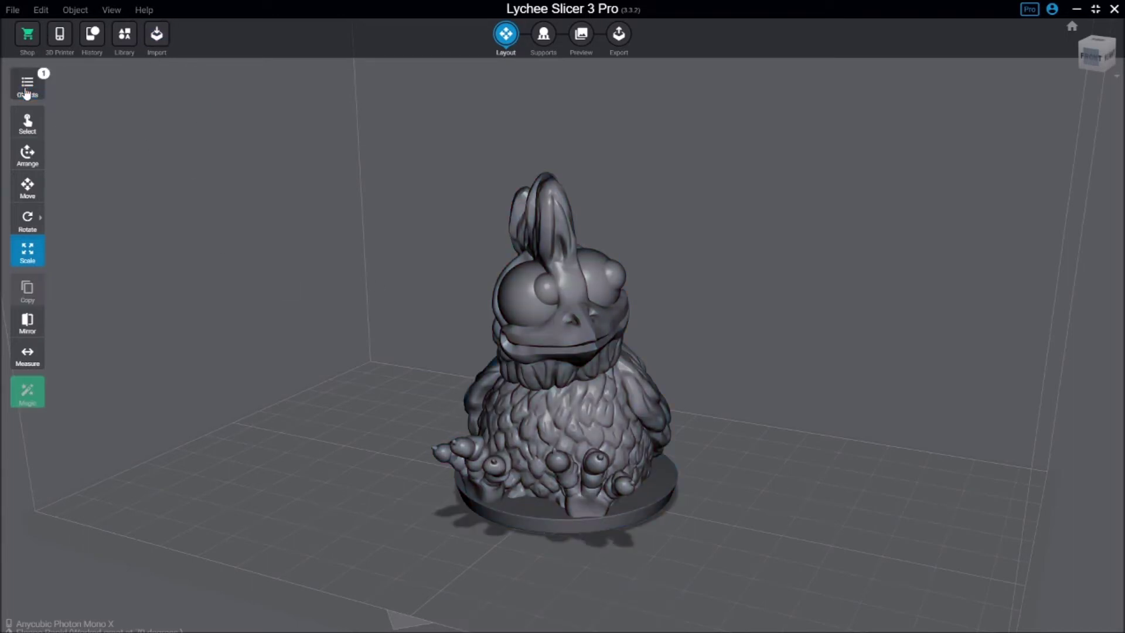
pyautogui.click(35, 130)
pyautogui.click(534, 300)
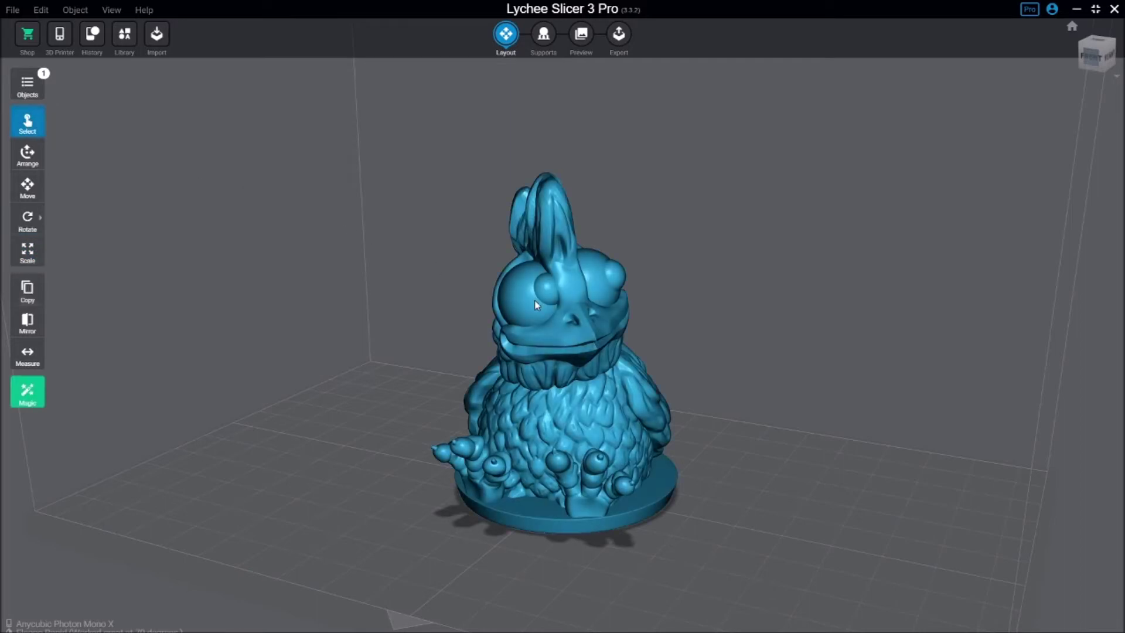
pyautogui.click(59, 34)
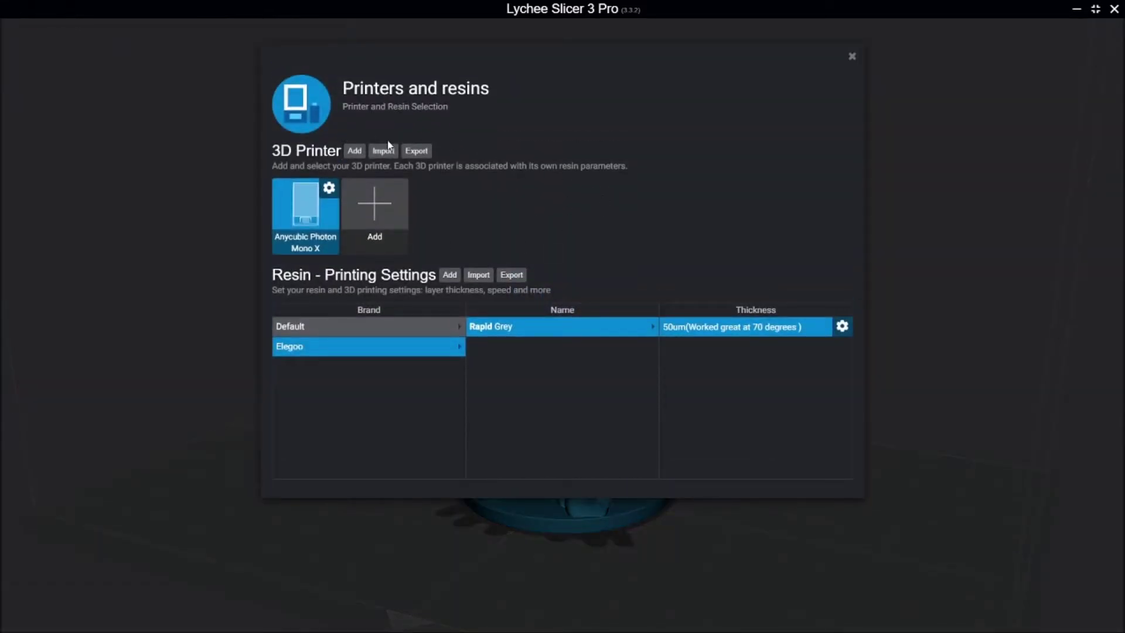
pyautogui.click(852, 56)
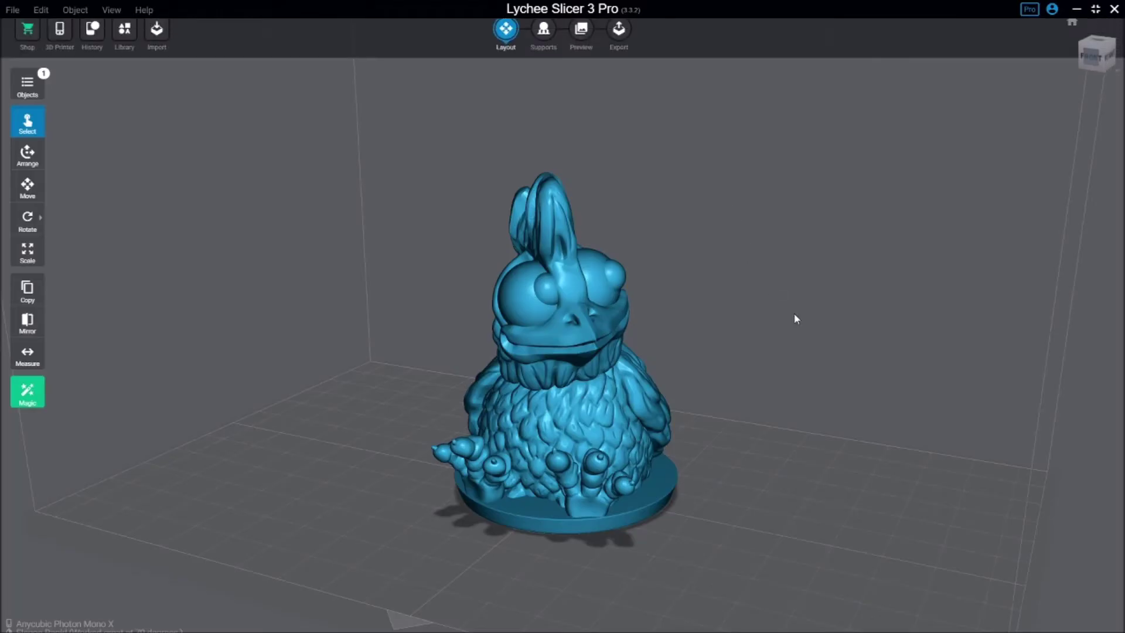
# Orbit around the chicken to inspect it, then switch to the Supports stage.
pyautogui.moveTo(691, 390); pyautogui.dragTo(588, 71)
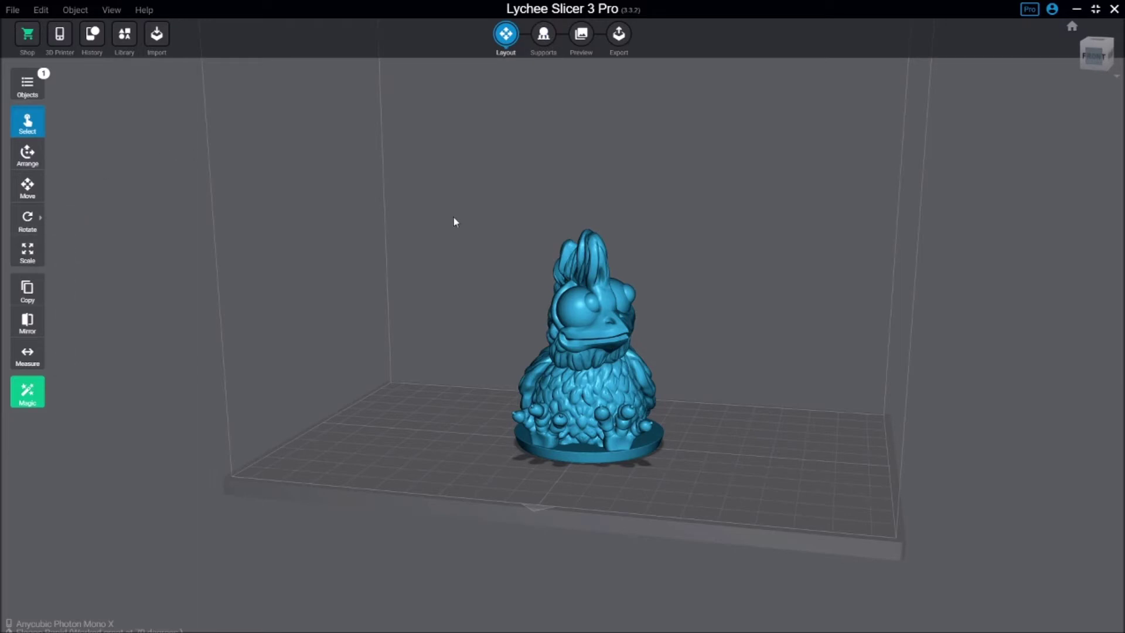
pyautogui.moveTo(386, 314); pyautogui.dragTo(518, 68)
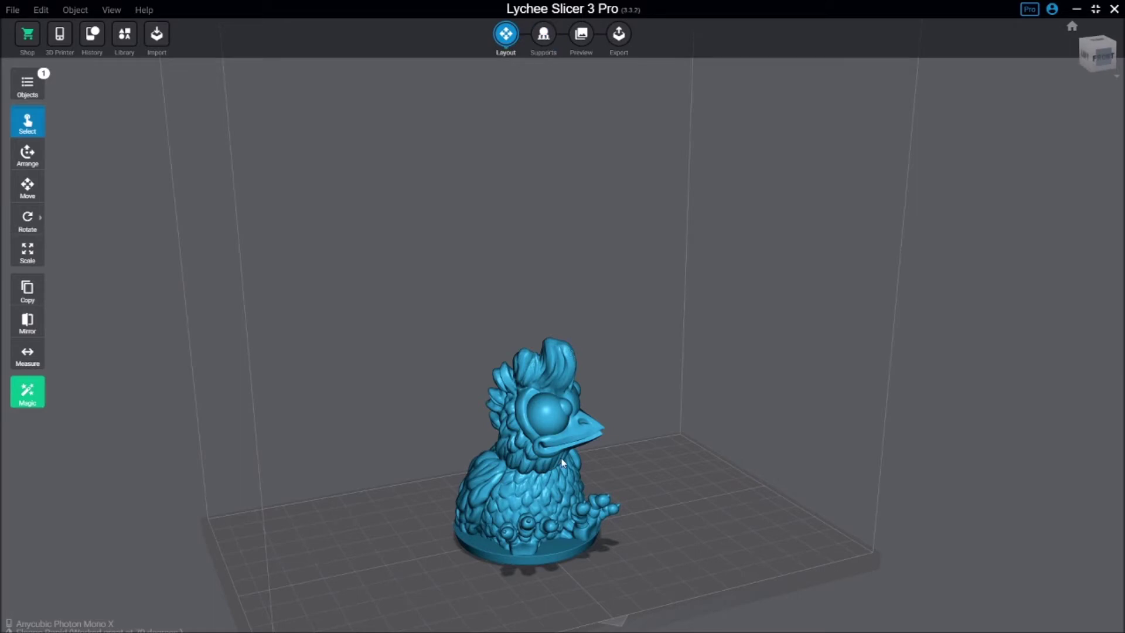
pyautogui.moveTo(562, 463); pyautogui.dragTo(555, 422)
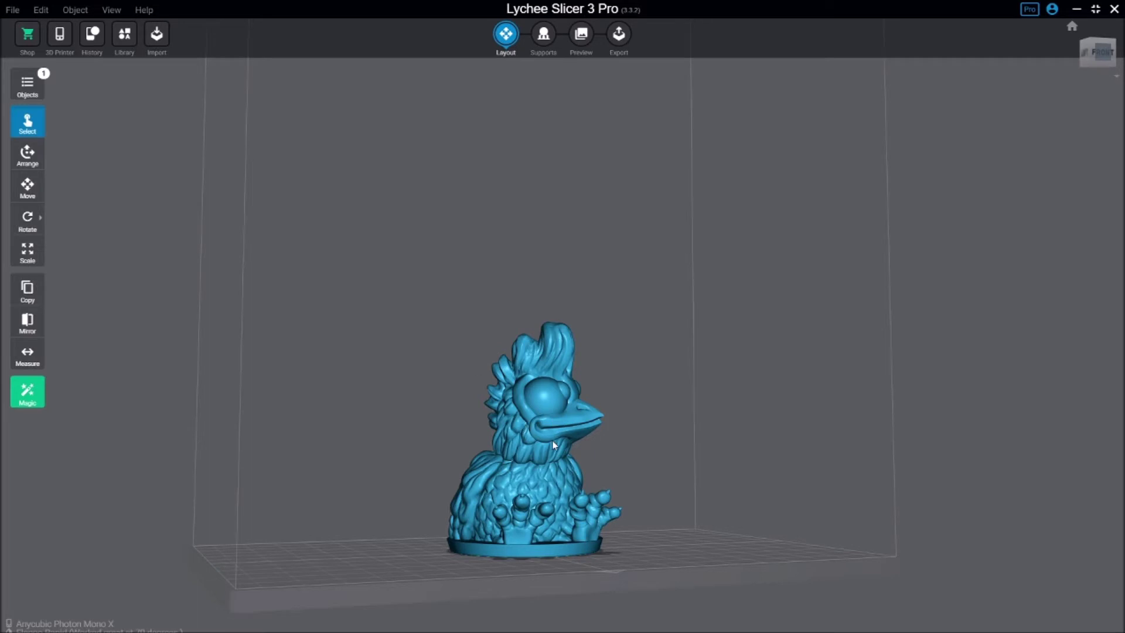
pyautogui.moveTo(439, 311); pyautogui.dragTo(482, 486)
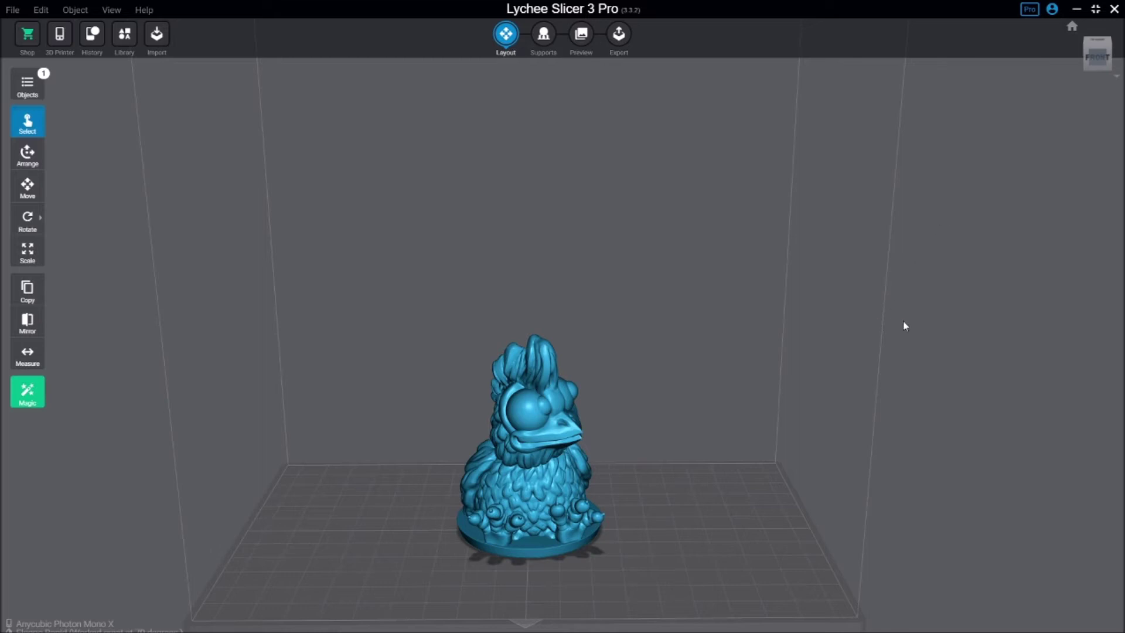
pyautogui.click(543, 33)
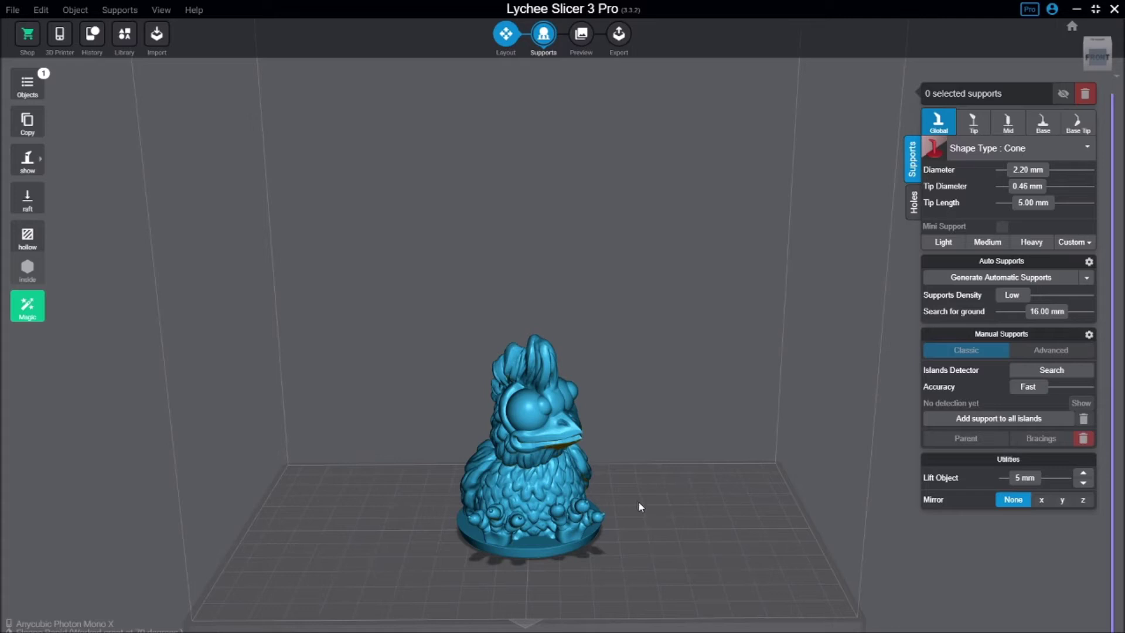
# Apply the Heavy support preset and view the available Shape Type options.
pyautogui.moveTo(660, 522); pyautogui.dragTo(642, 525)
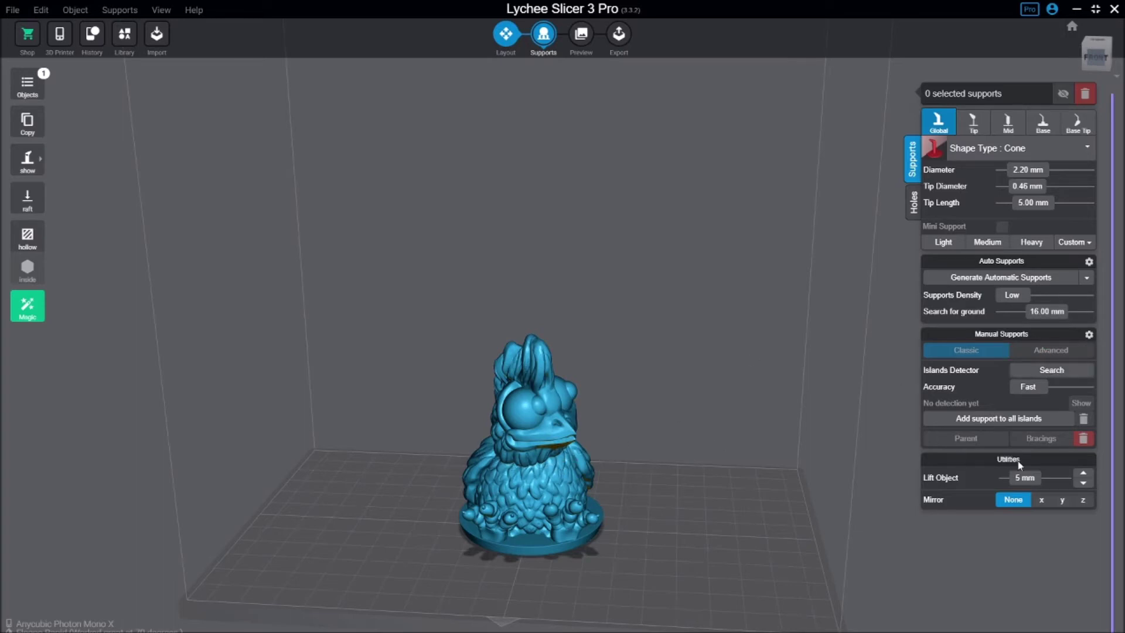
pyautogui.click(1084, 473)
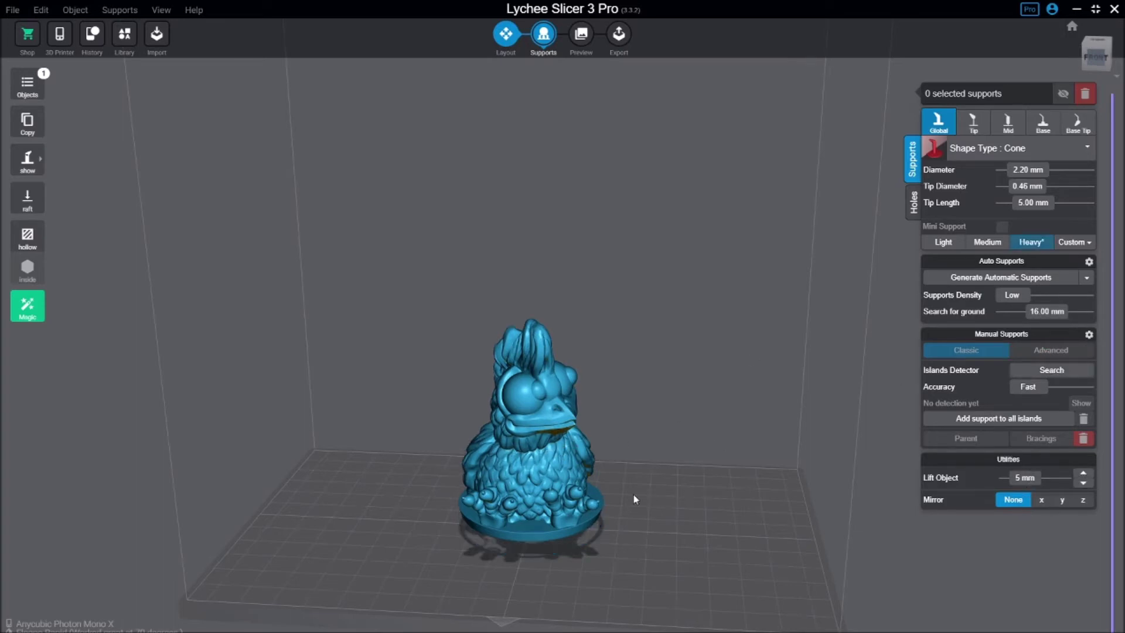
pyautogui.moveTo(634, 499); pyautogui.dragTo(573, 453)
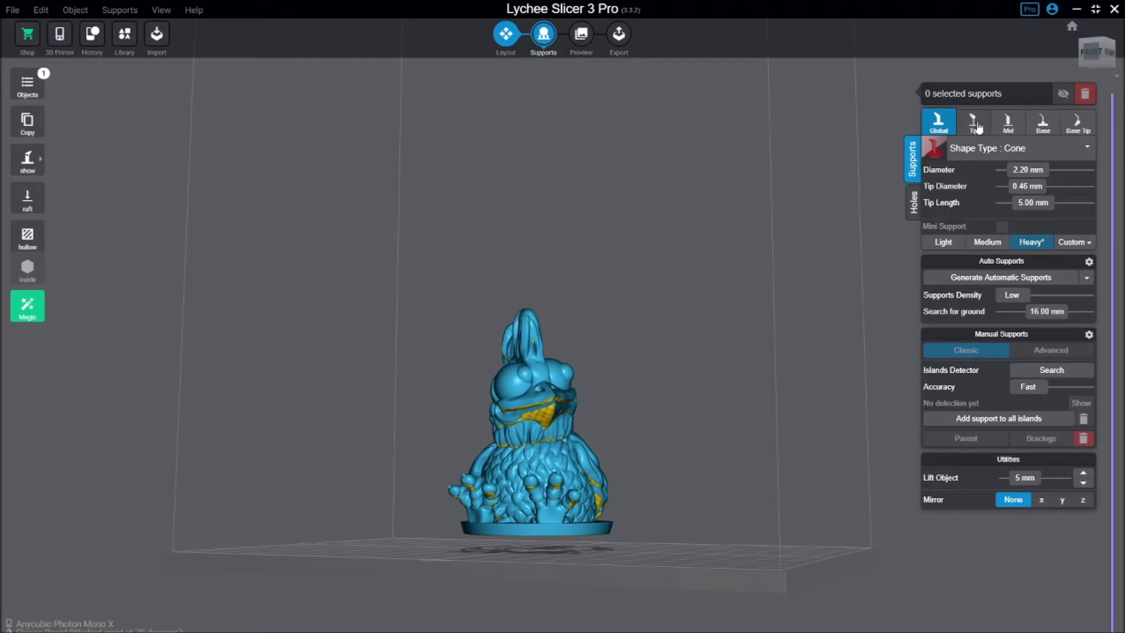
pyautogui.click(1040, 148)
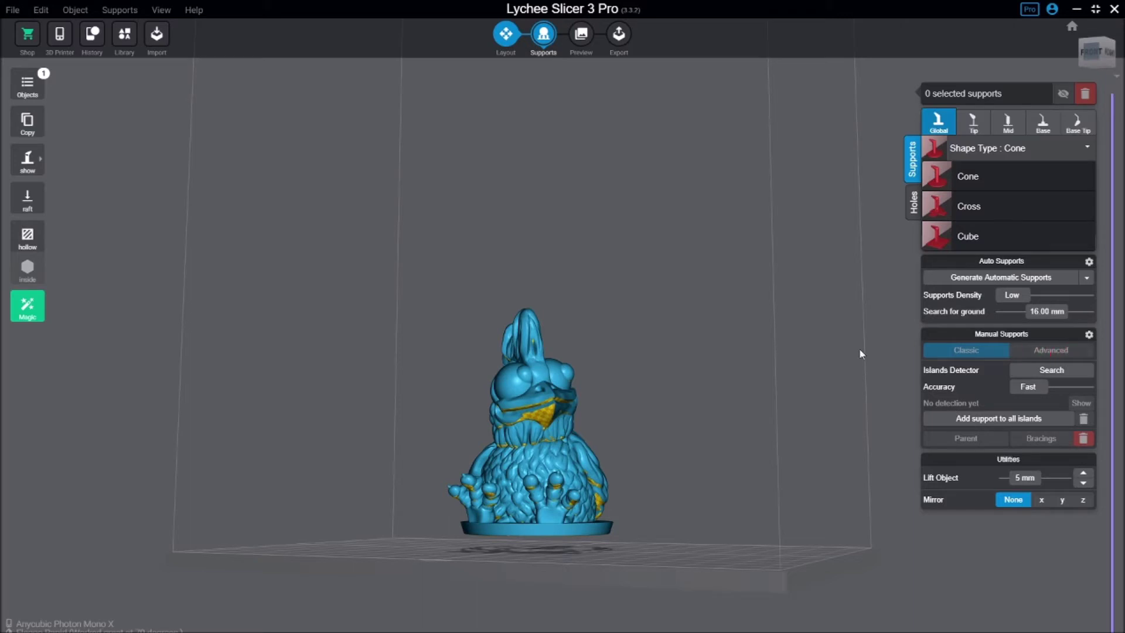
# Place a manual support under the chicken's beak and view the support shape list.
pyautogui.click(545, 418)
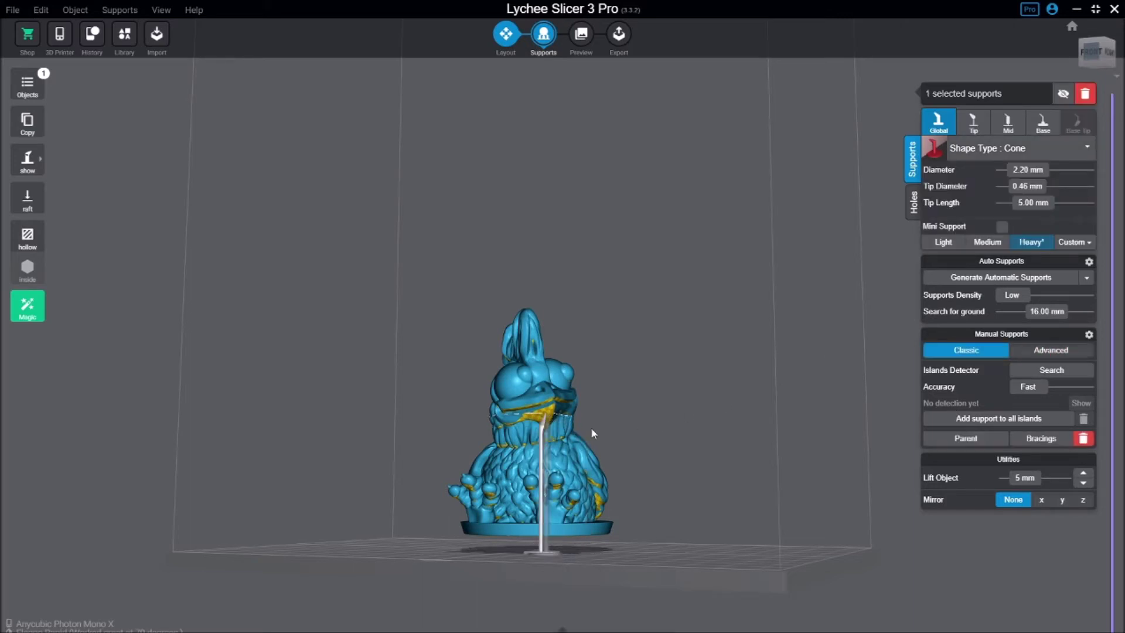
pyautogui.moveTo(674, 459)
pyautogui.mouseDown()
pyautogui.moveTo(437, 510)
pyautogui.moveTo(568, 511)
pyautogui.moveTo(462, 509)
pyautogui.moveTo(643, 486)
pyautogui.moveTo(888, 486)
pyautogui.moveTo(679, 479)
pyautogui.mouseUp()
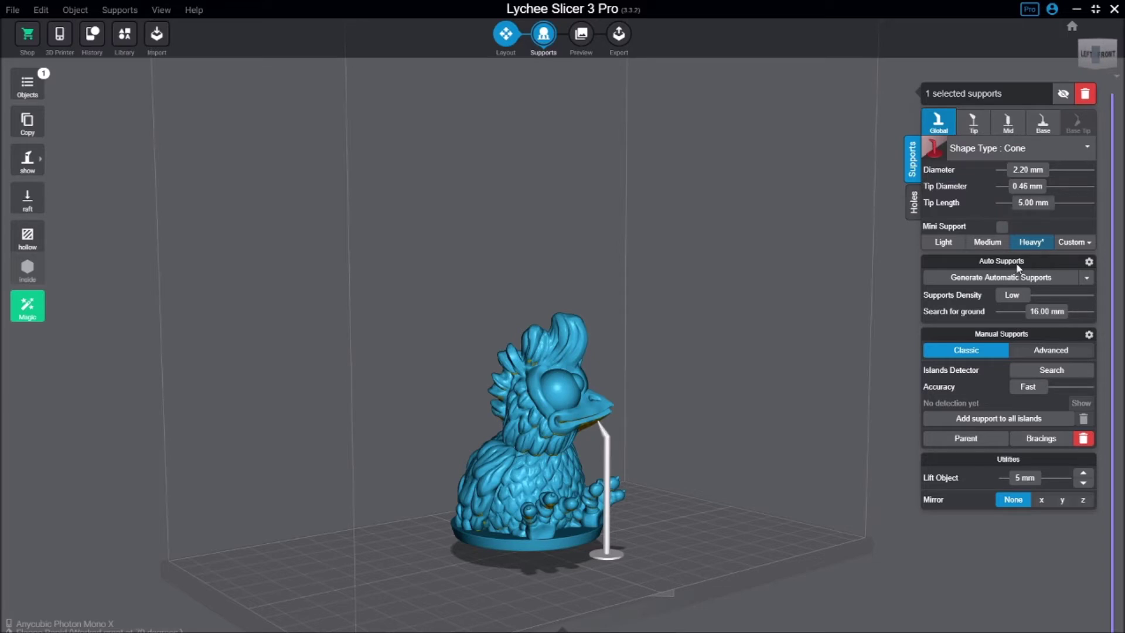
pyautogui.click(986, 150)
pyautogui.click(972, 213)
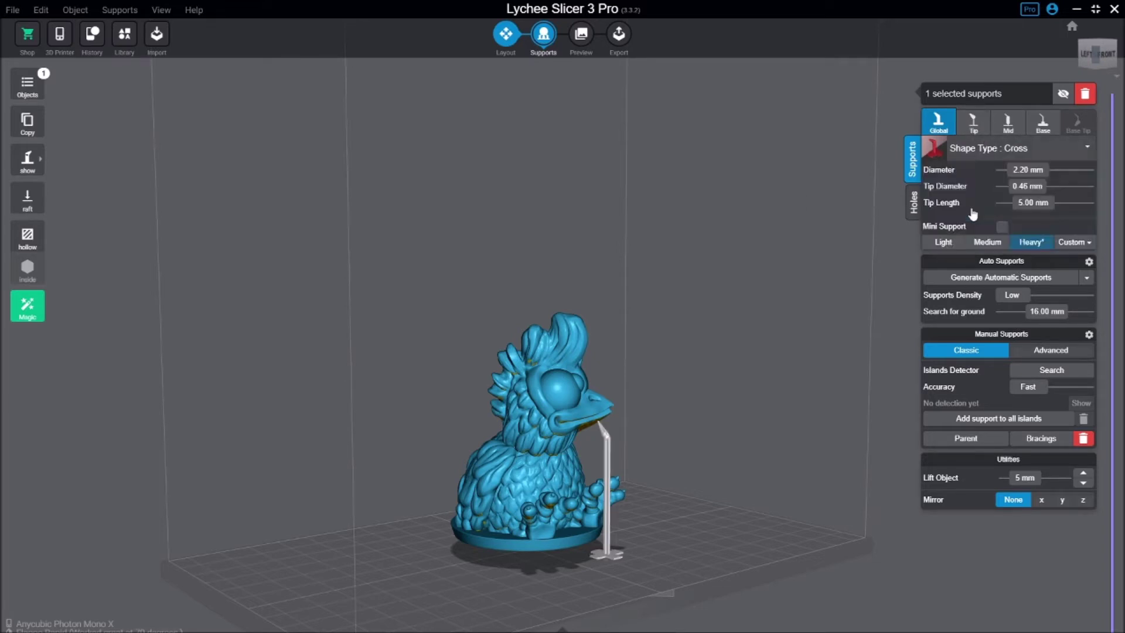
pyautogui.moveTo(719, 486); pyautogui.dragTo(732, 454)
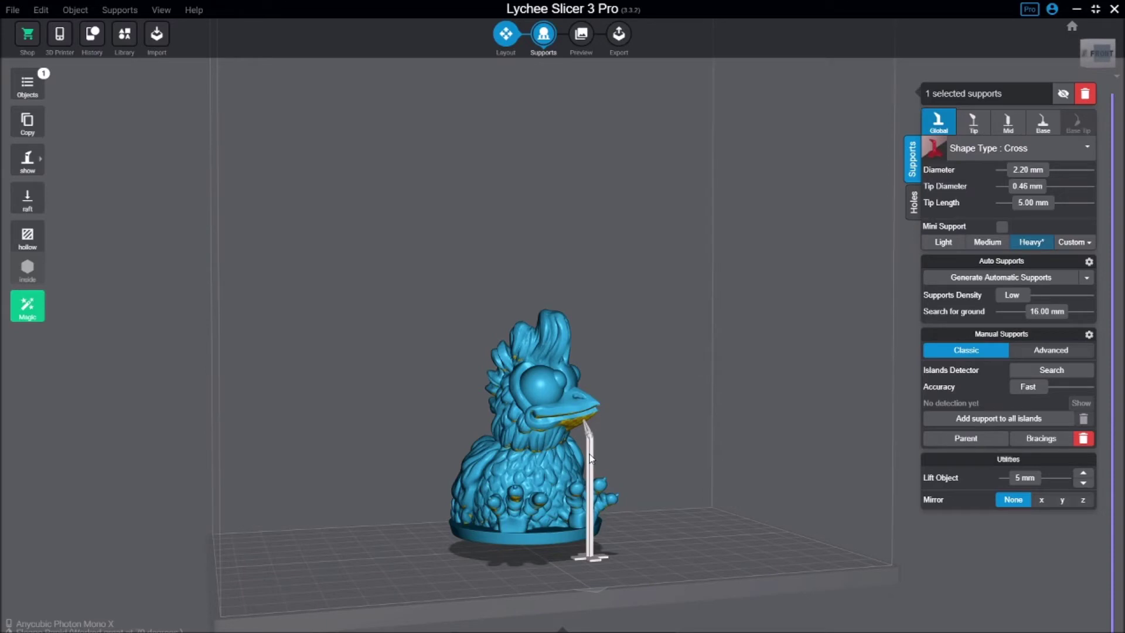
pyautogui.moveTo(621, 533); pyautogui.dragTo(598, 552)
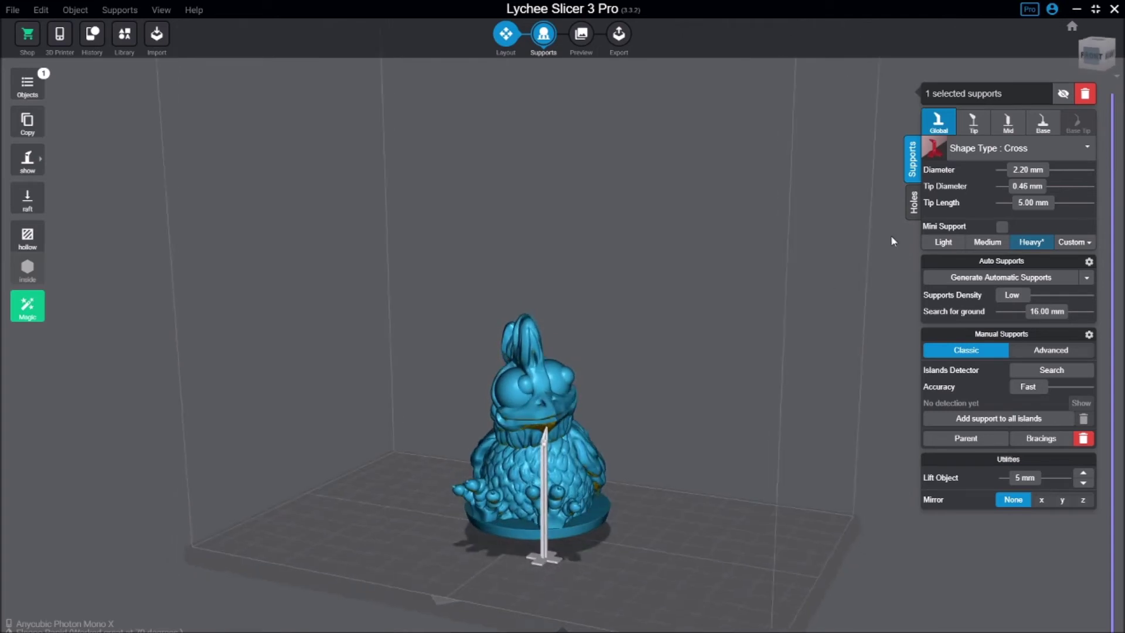
pyautogui.click(1054, 148)
pyautogui.click(1008, 237)
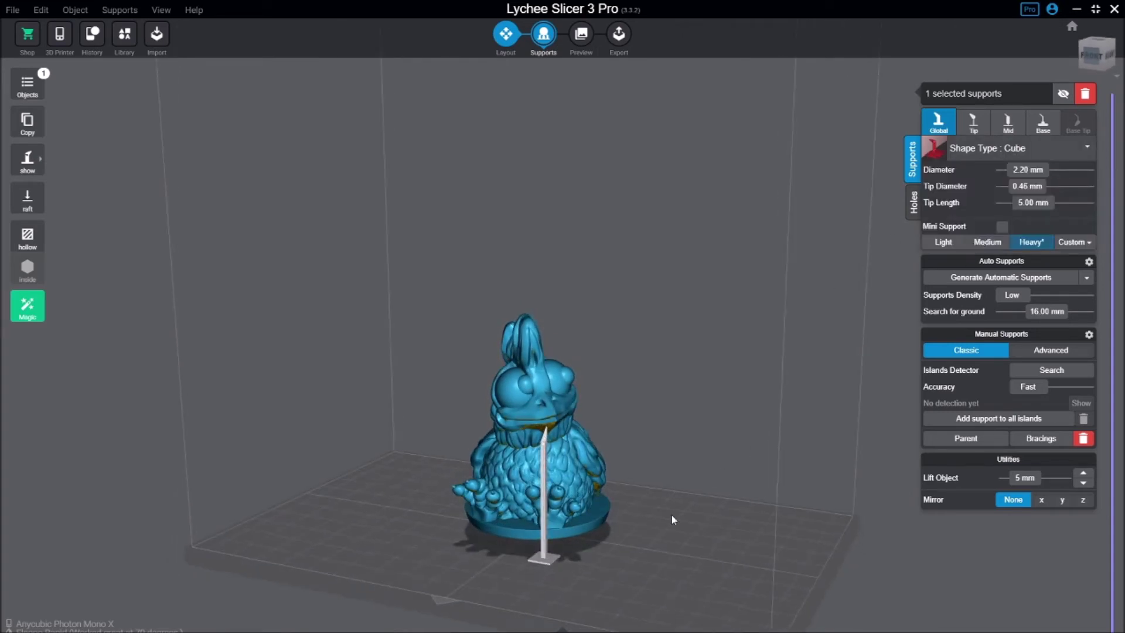
pyautogui.moveTo(672, 519); pyautogui.dragTo(810, 534)
pyautogui.moveTo(697, 522); pyautogui.dragTo(571, 535)
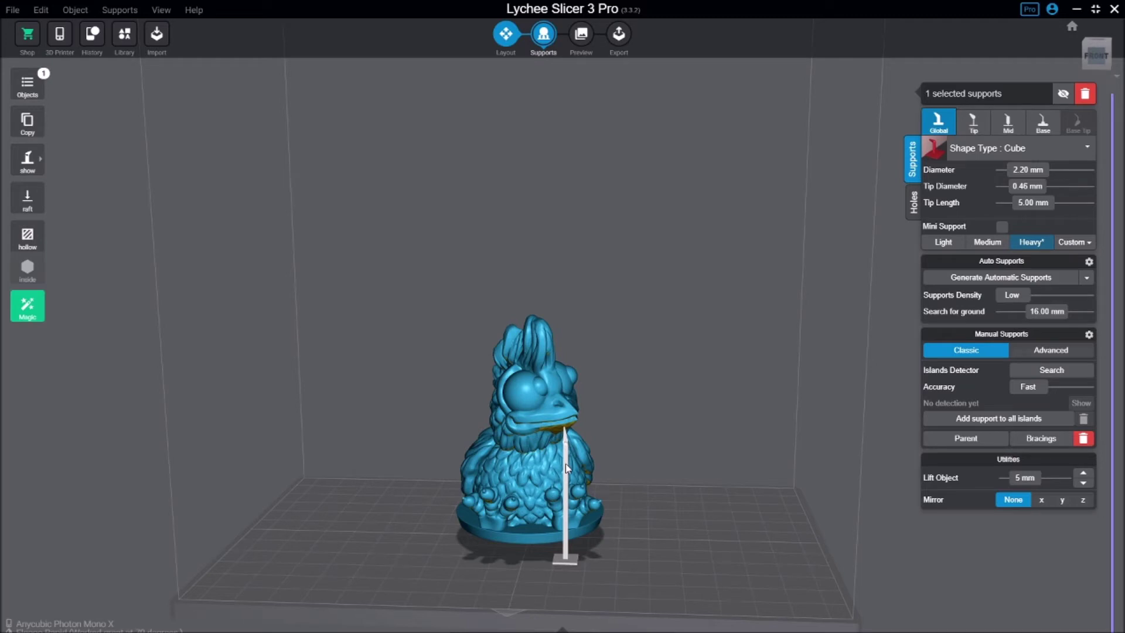
pyautogui.moveTo(684, 523); pyautogui.dragTo(658, 555)
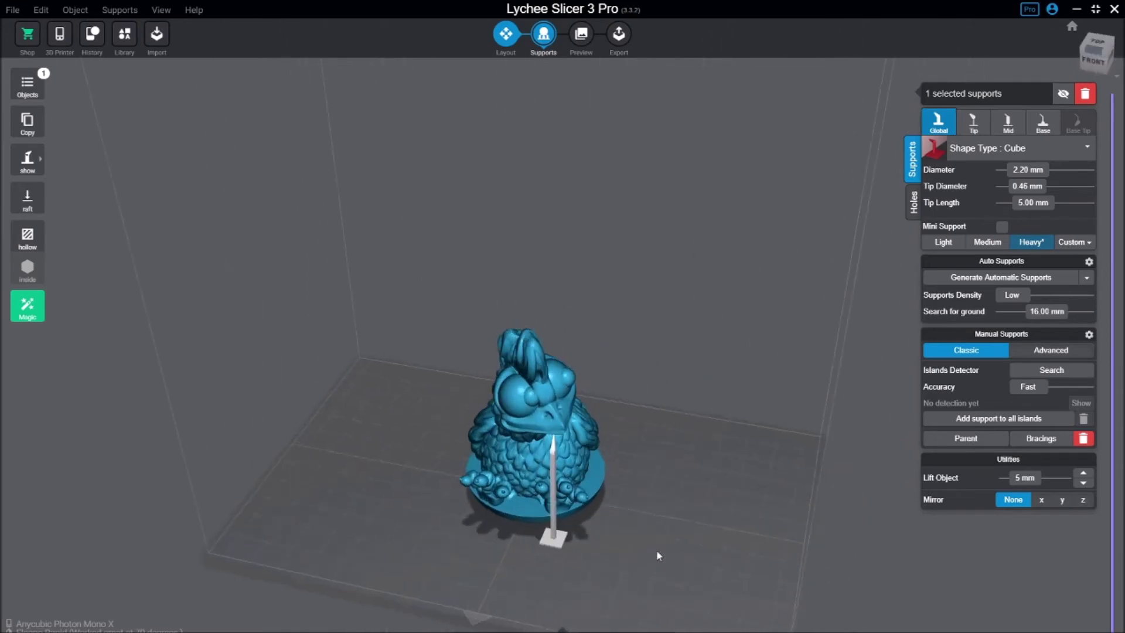
pyautogui.scroll(2, 591, 499)
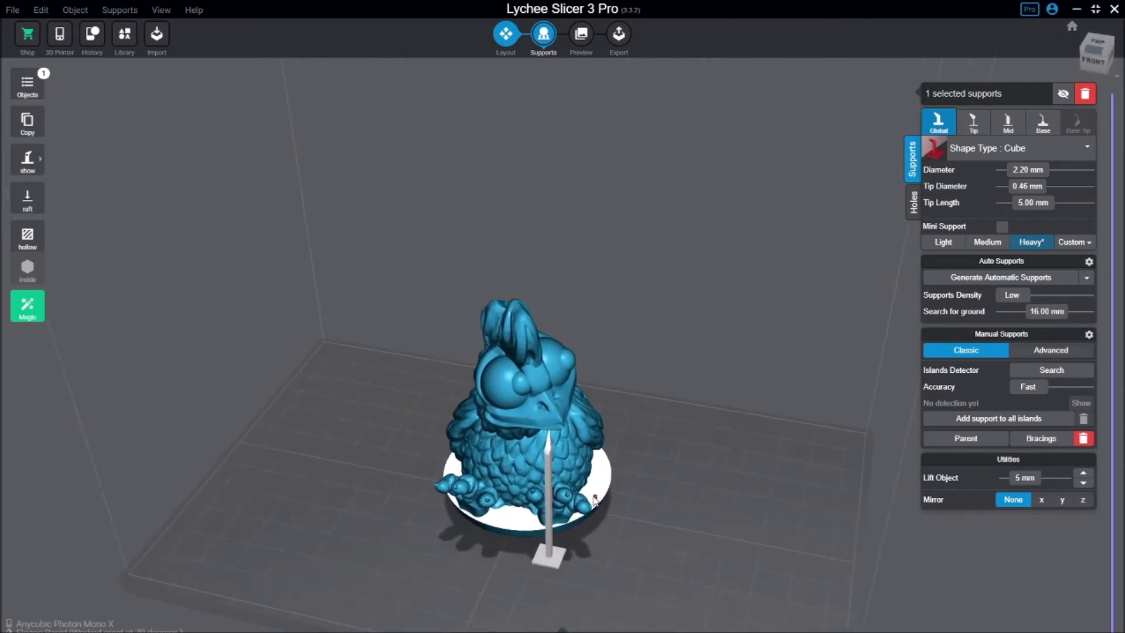
pyautogui.scroll(3, 594, 499)
pyautogui.moveTo(642, 529); pyautogui.dragTo(703, 446)
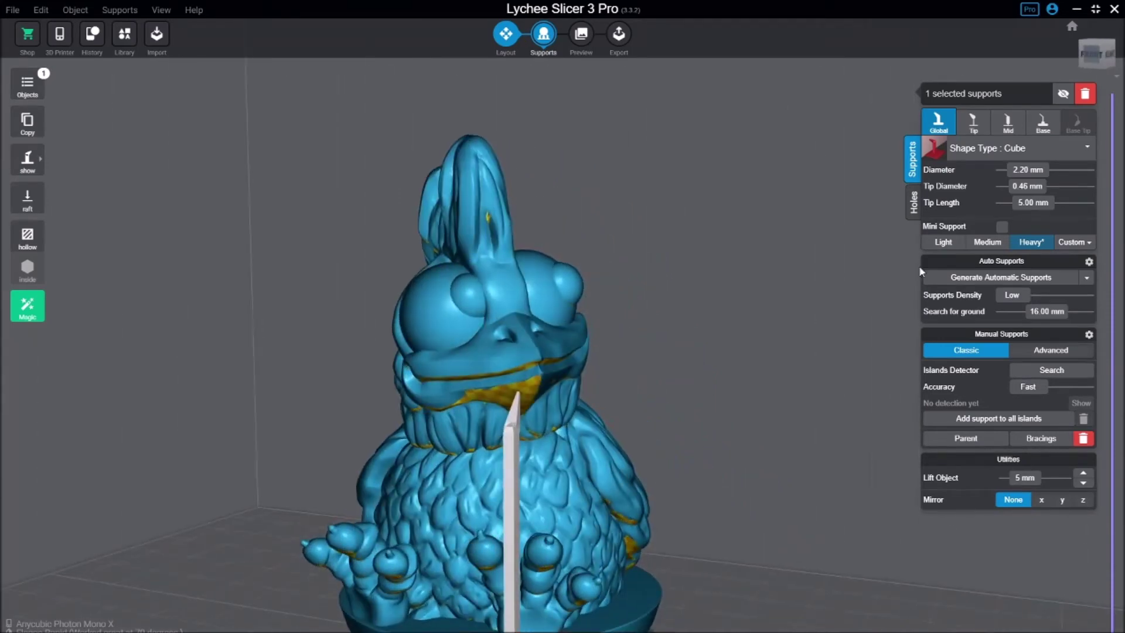
pyautogui.click(977, 150)
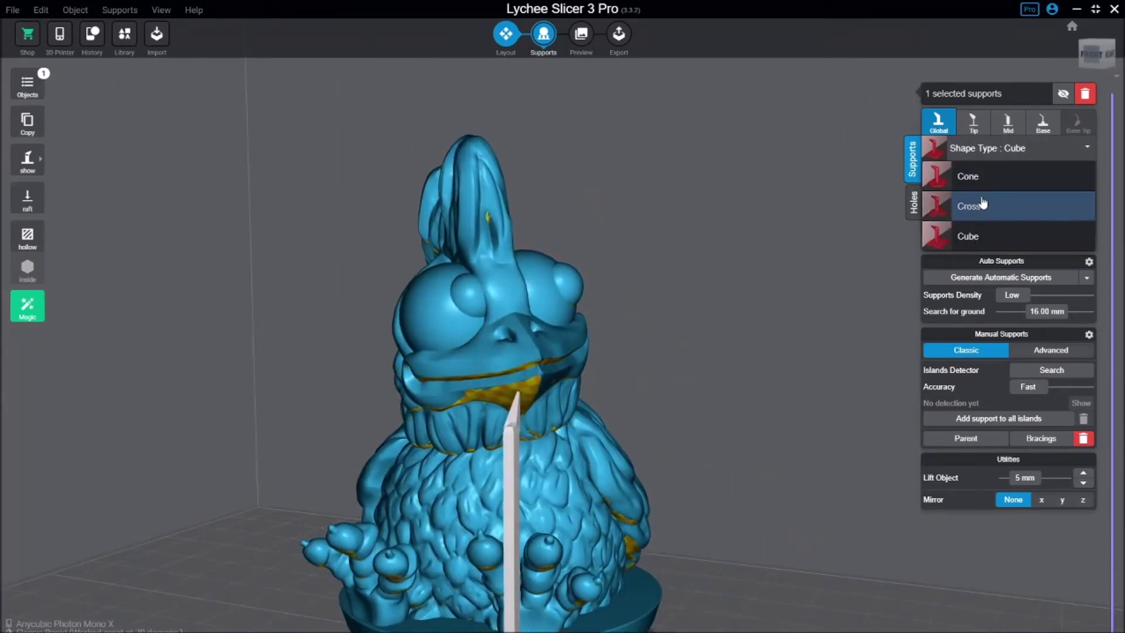
pyautogui.click(984, 177)
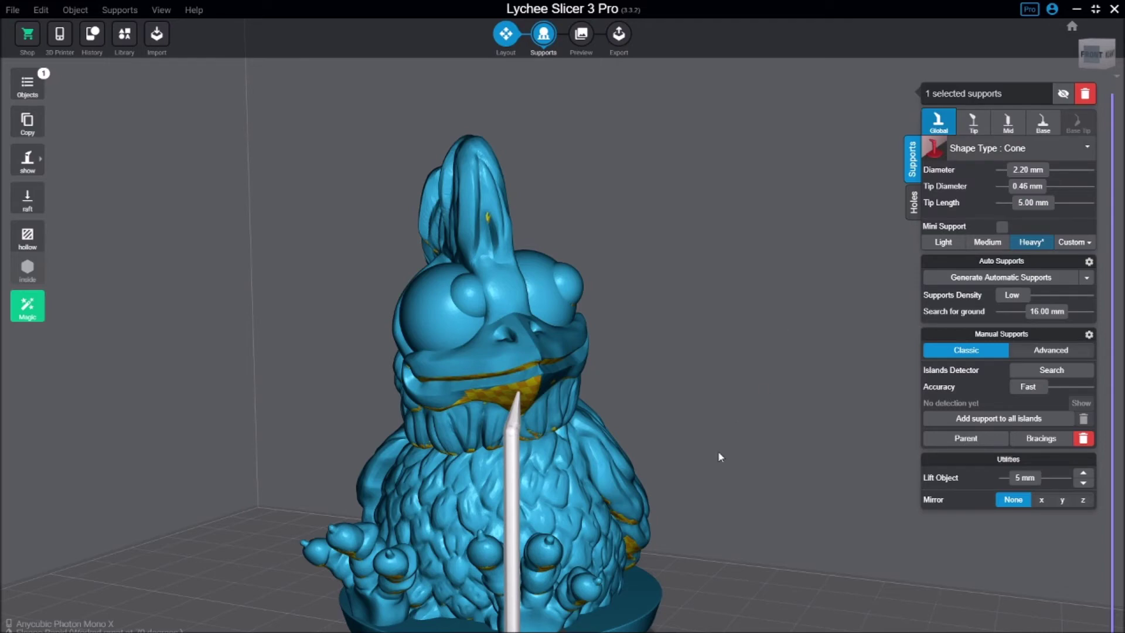
pyautogui.moveTo(718, 457); pyautogui.dragTo(547, 466)
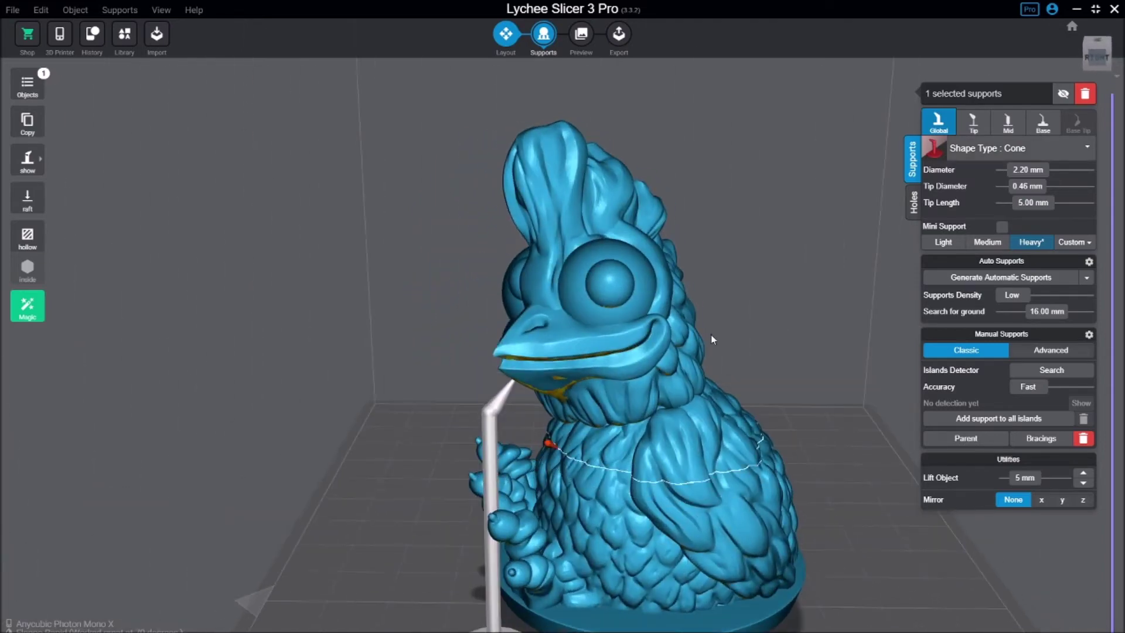
pyautogui.click(974, 122)
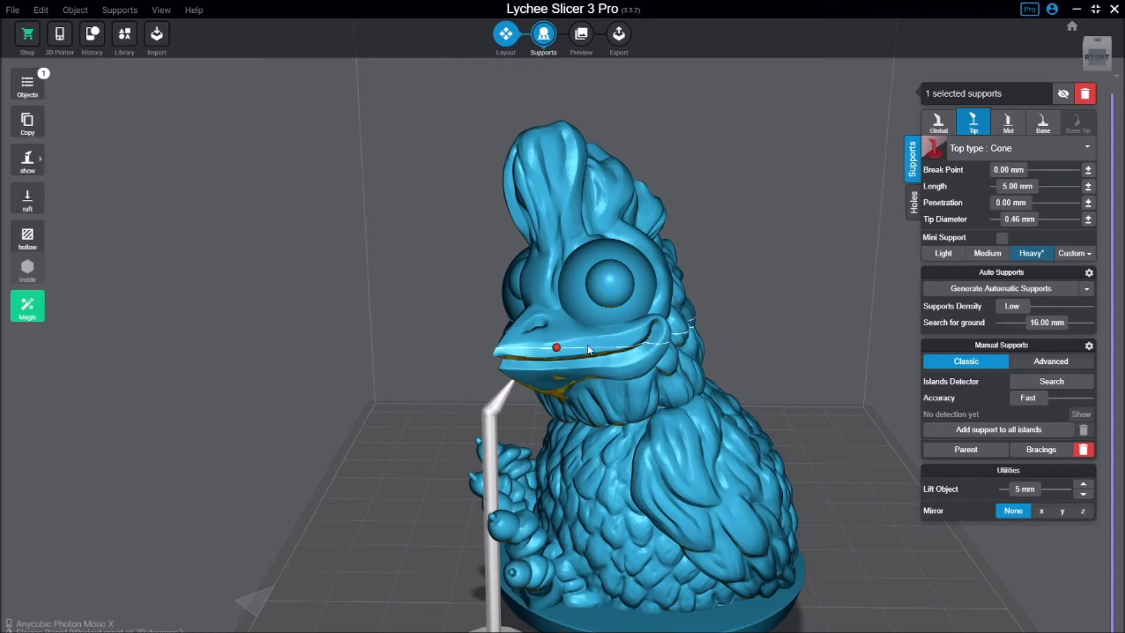
# Show the beak support's Mid settings: Cylinder, 2.20 mm top and base diameters.
pyautogui.click(1008, 124)
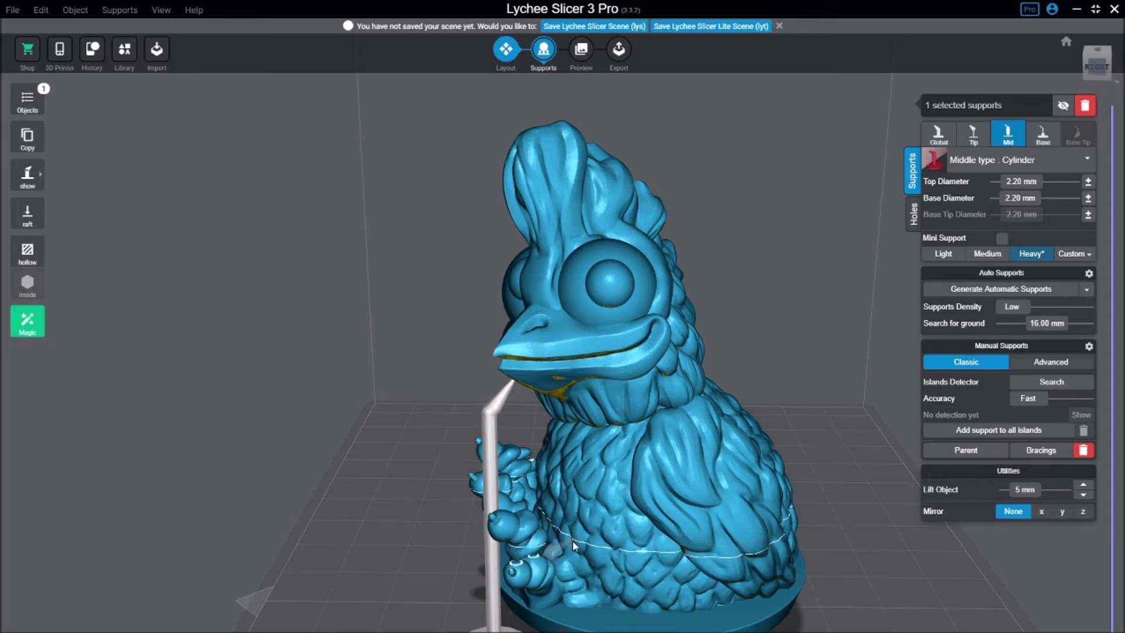
pyautogui.moveTo(572, 540); pyautogui.dragTo(563, 428, button='right')
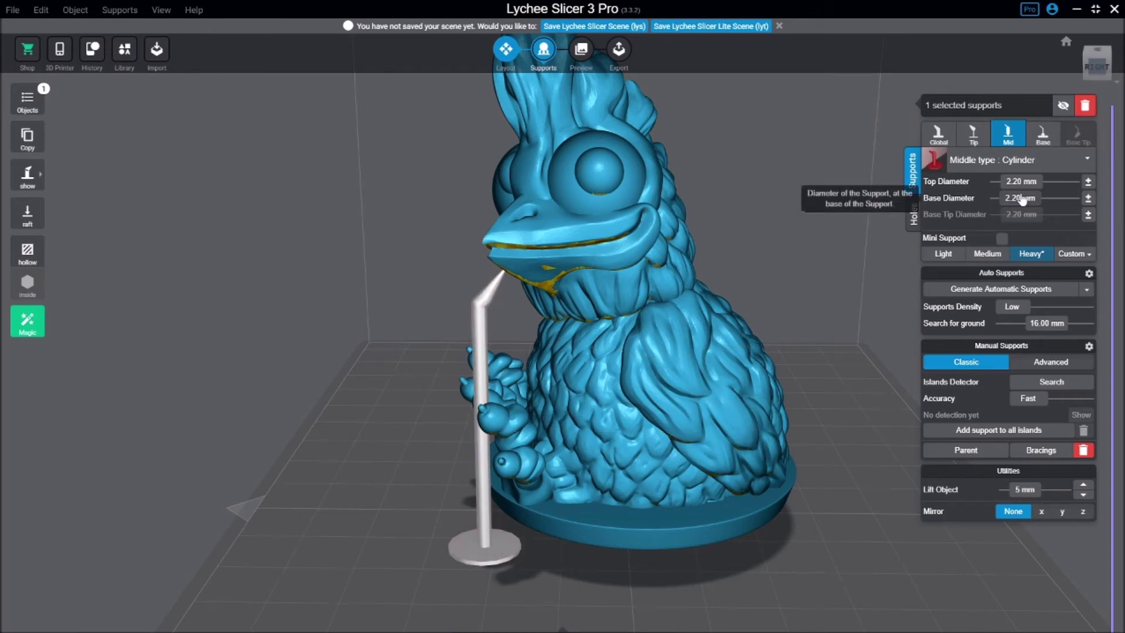
# View the support's 11.00 mm cylinder Base settings, then its overall Cone settings.
pyautogui.click(1043, 134)
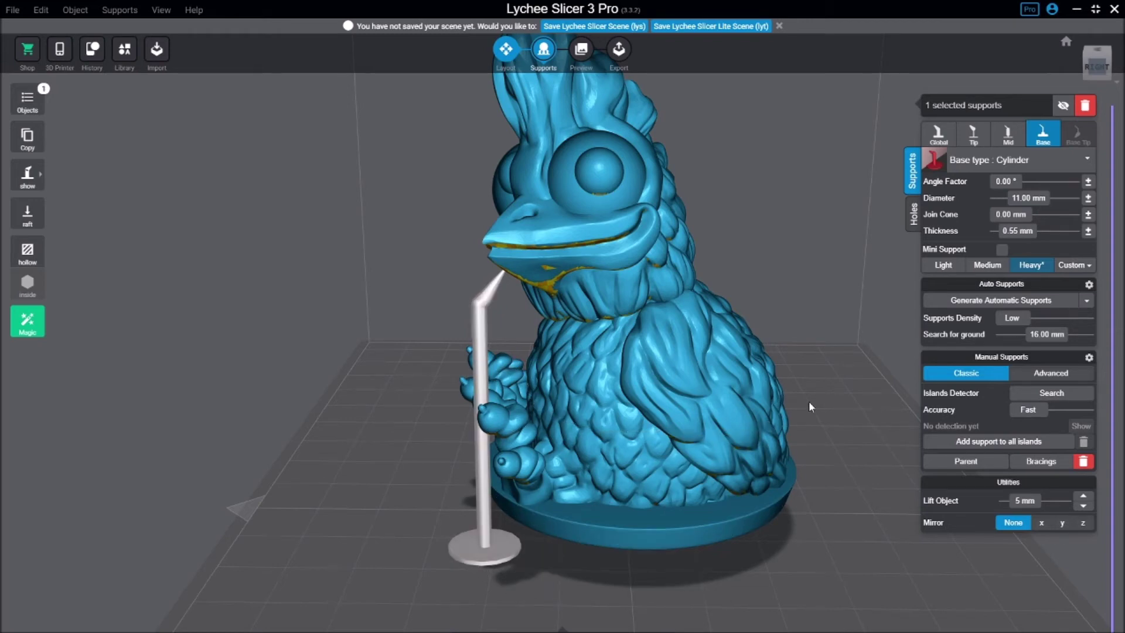
pyautogui.click(939, 133)
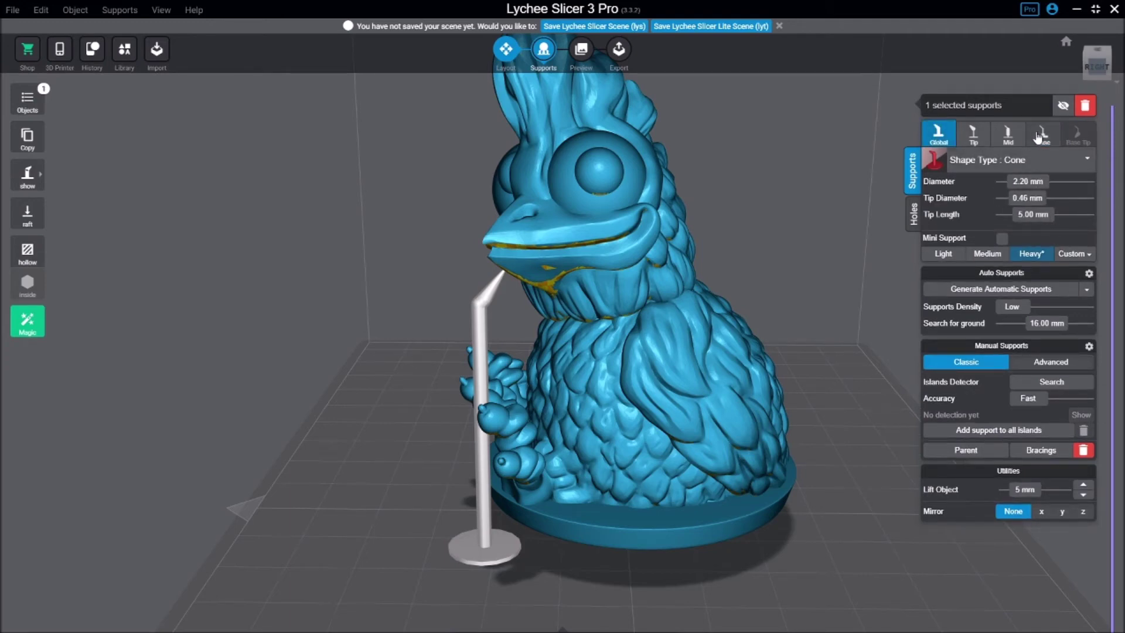
# Review the support's Tip, Mid and Base settings, then drag its foot left to bend the column.
pyautogui.click(972, 136)
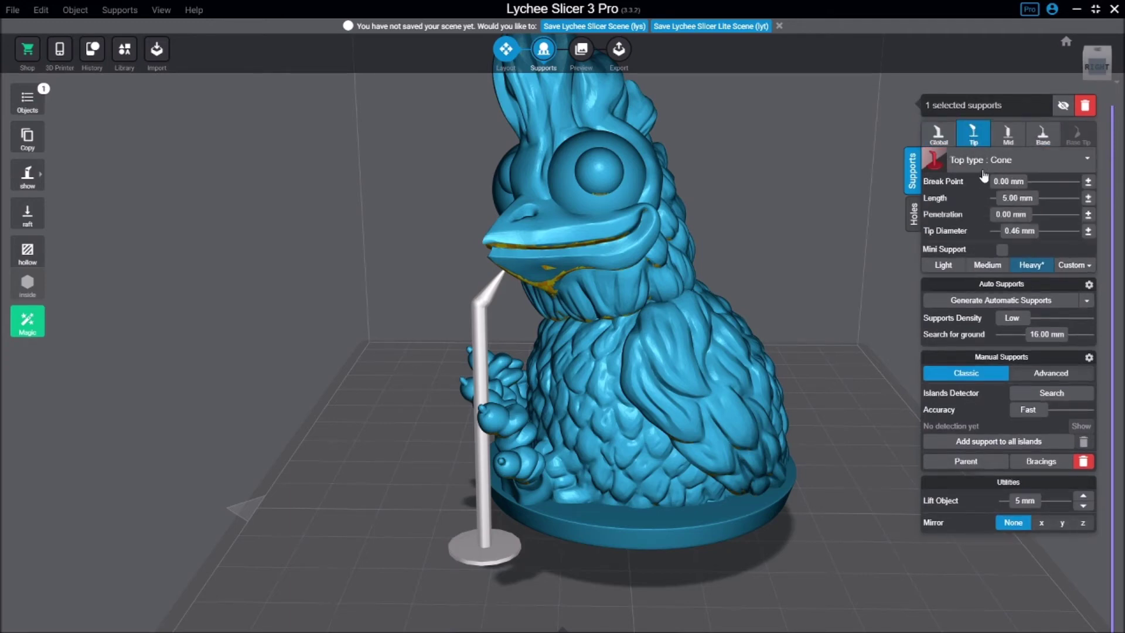
pyautogui.click(1049, 136)
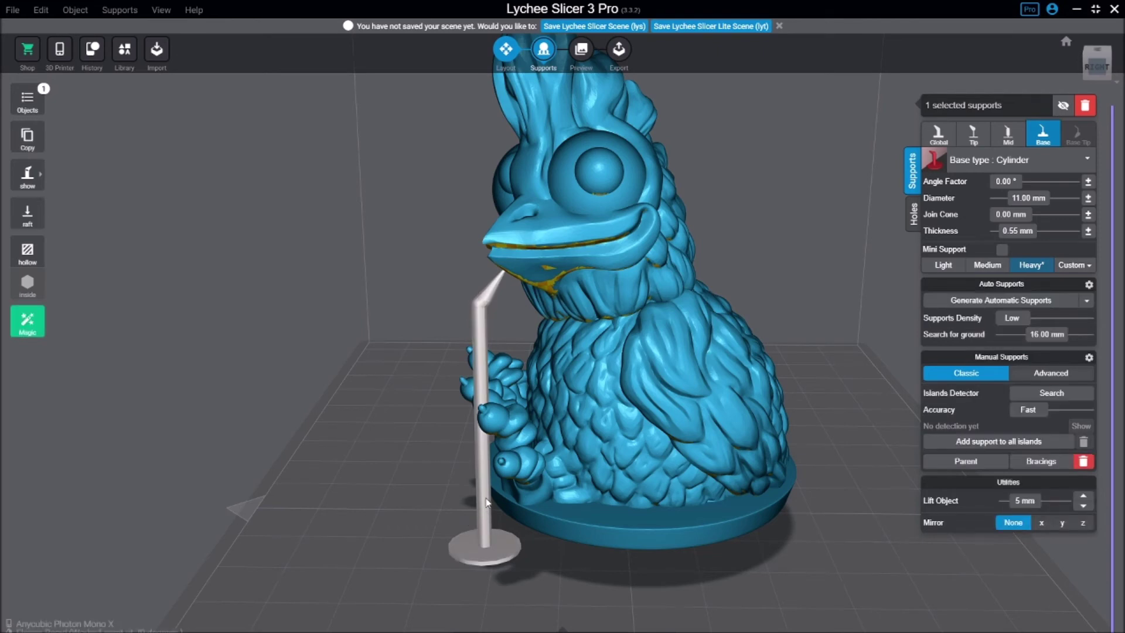
pyautogui.click(1007, 140)
pyautogui.click(1043, 136)
pyautogui.moveTo(482, 460)
pyautogui.mouseDown()
pyautogui.moveTo(448, 517)
pyautogui.moveTo(398, 543)
pyautogui.moveTo(396, 583)
pyautogui.moveTo(398, 592)
pyautogui.moveTo(484, 561)
pyautogui.moveTo(439, 568)
pyautogui.moveTo(406, 595)
pyautogui.mouseUp()
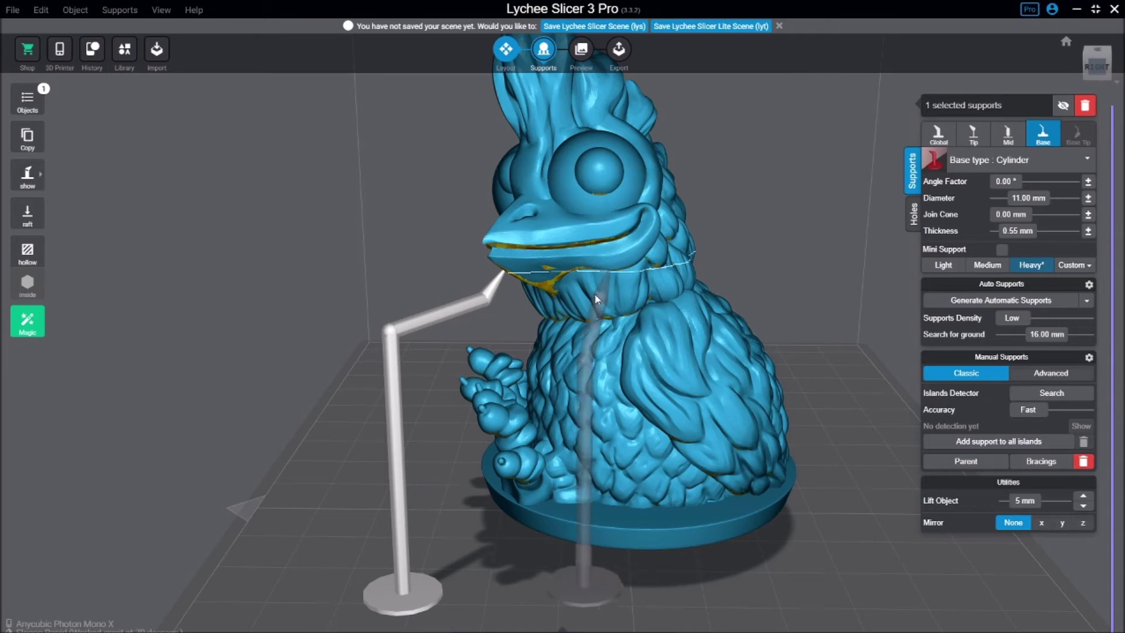
# Add two chin supports, undo them, and place one support at the front of the base.
pyautogui.click(544, 275)
pyautogui.moveTo(544, 275); pyautogui.dragTo(536, 405, button='right')
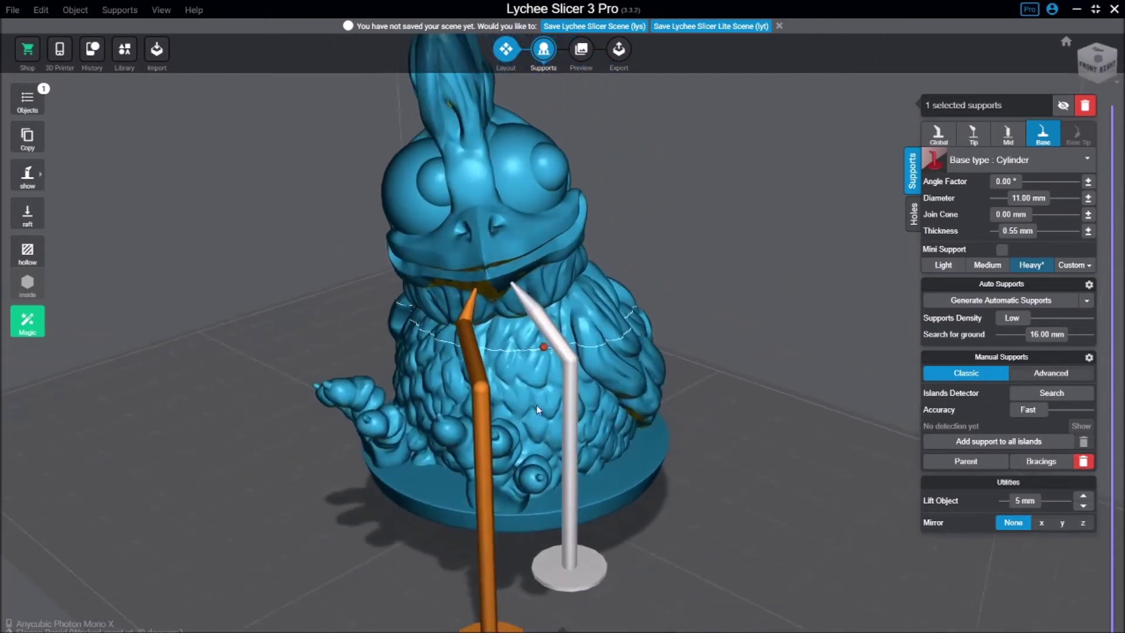
pyautogui.click(459, 292)
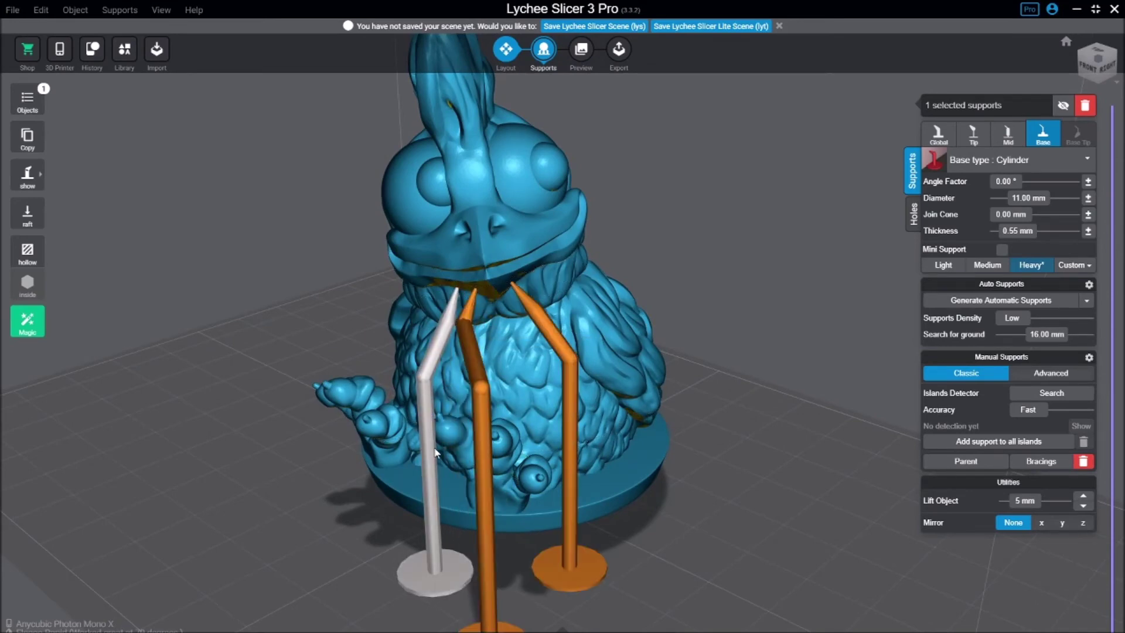
pyautogui.hotkey('ctrl', 'z')
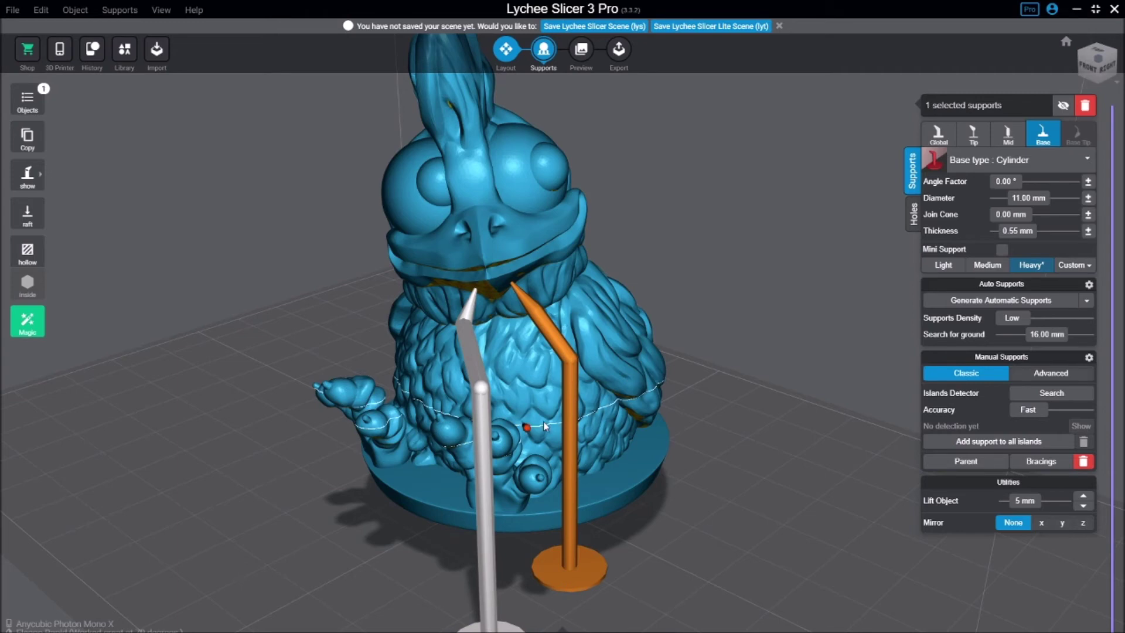
pyautogui.hotkey('ctrl', 'z')
pyautogui.hotkey('ctrl', 'z')
pyautogui.hotkey('ctrl', 'z')
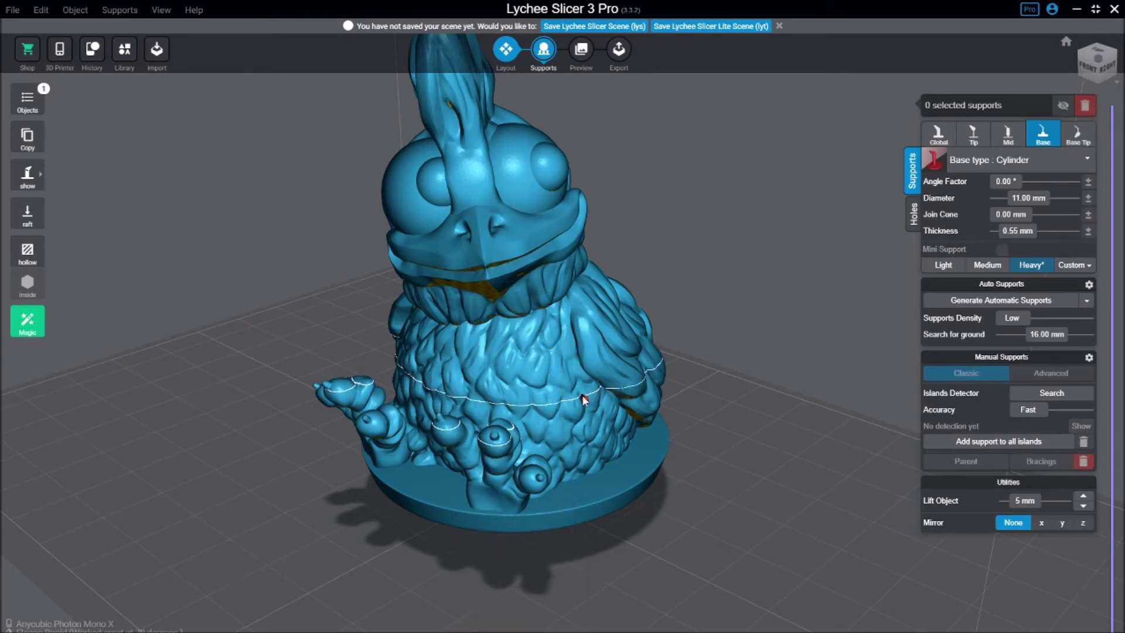
pyautogui.moveTo(586, 404); pyautogui.dragTo(621, 398, button='right')
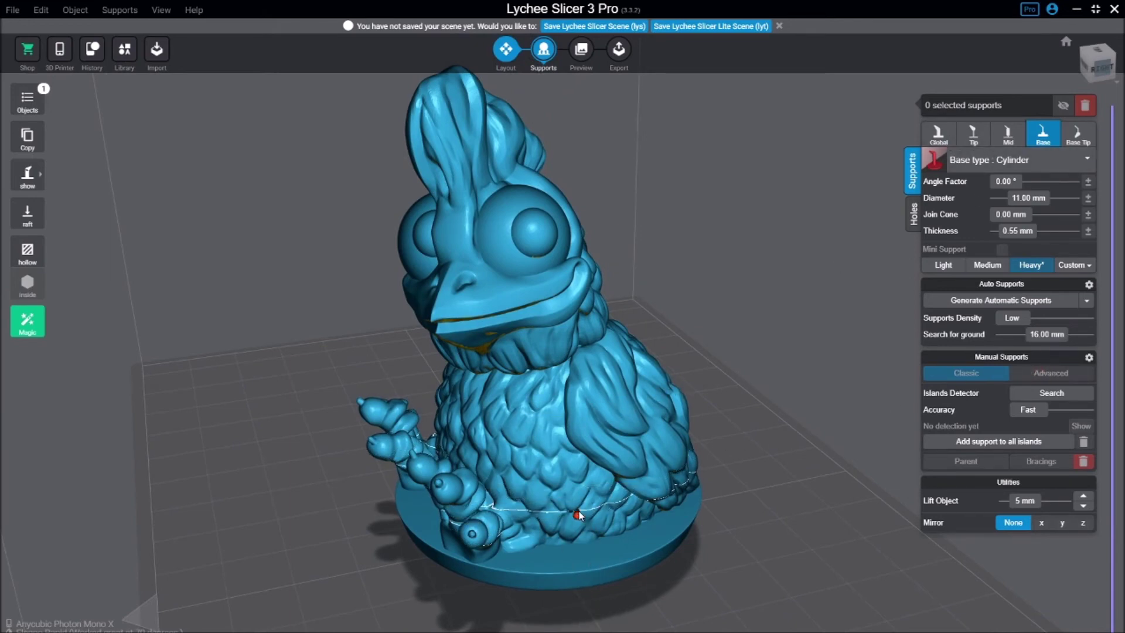
pyautogui.click(561, 534)
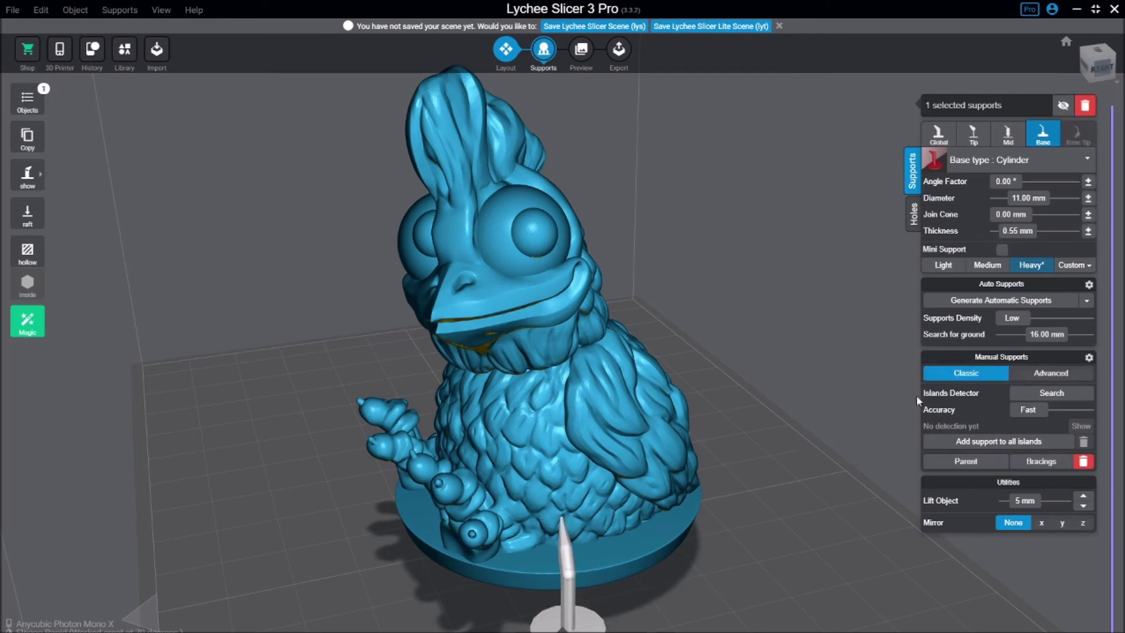
# Drag the support joint left and up so the post stands farther out, angling into the chicken.
pyautogui.click(1042, 373)
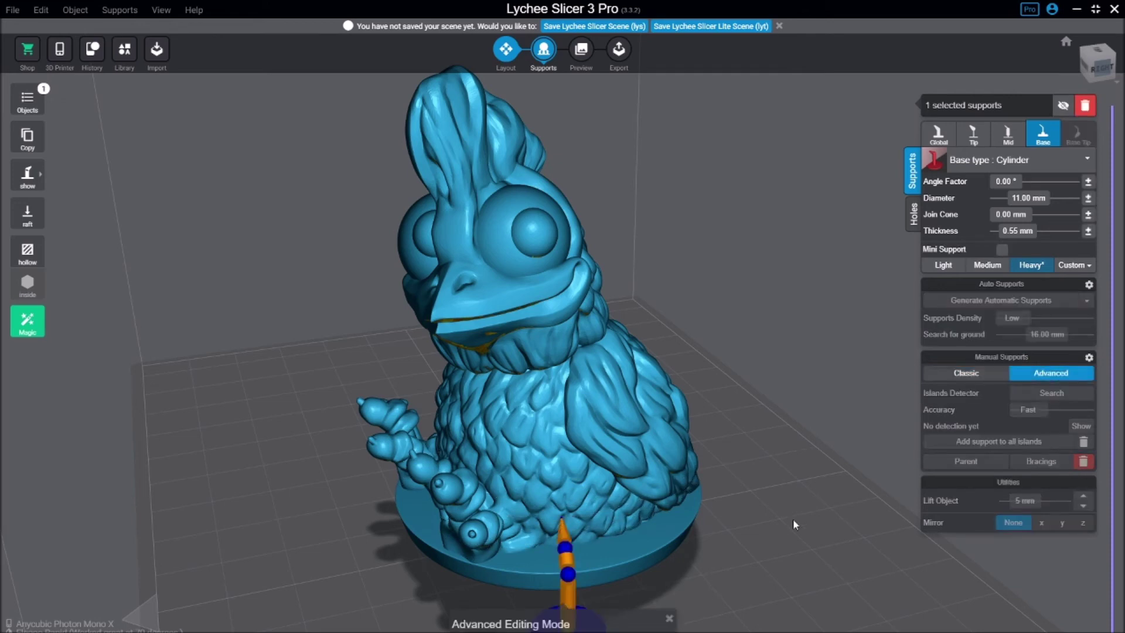
pyautogui.moveTo(793, 518); pyautogui.dragTo(468, 381)
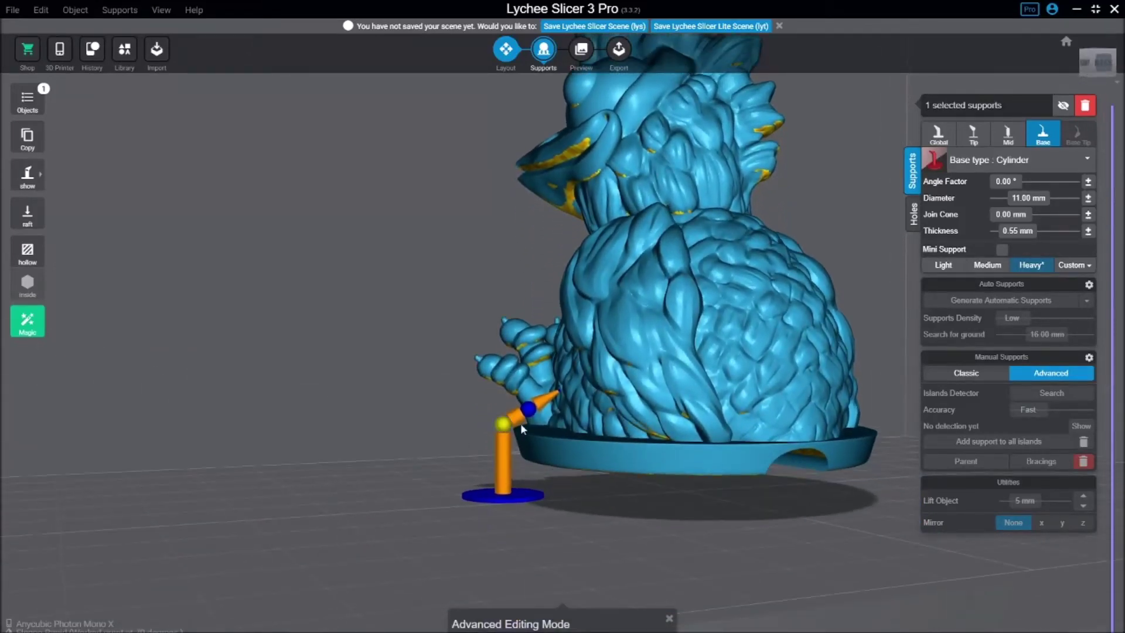
pyautogui.click(502, 424)
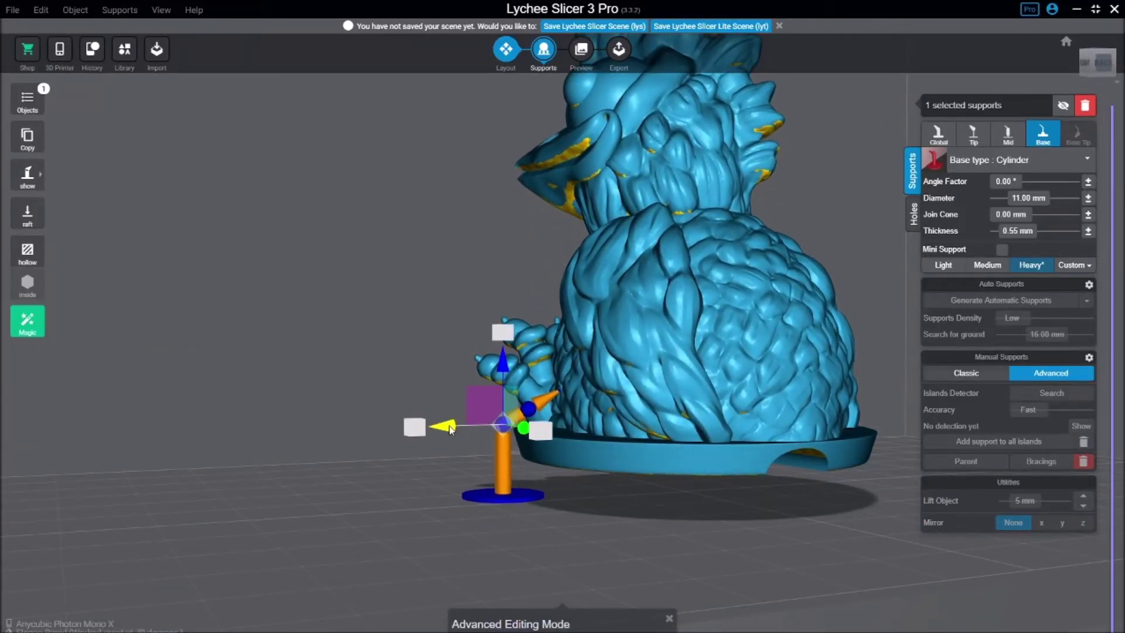
pyautogui.moveTo(451, 430)
pyautogui.mouseDown()
pyautogui.moveTo(415, 430)
pyautogui.moveTo(442, 430)
pyautogui.mouseUp()
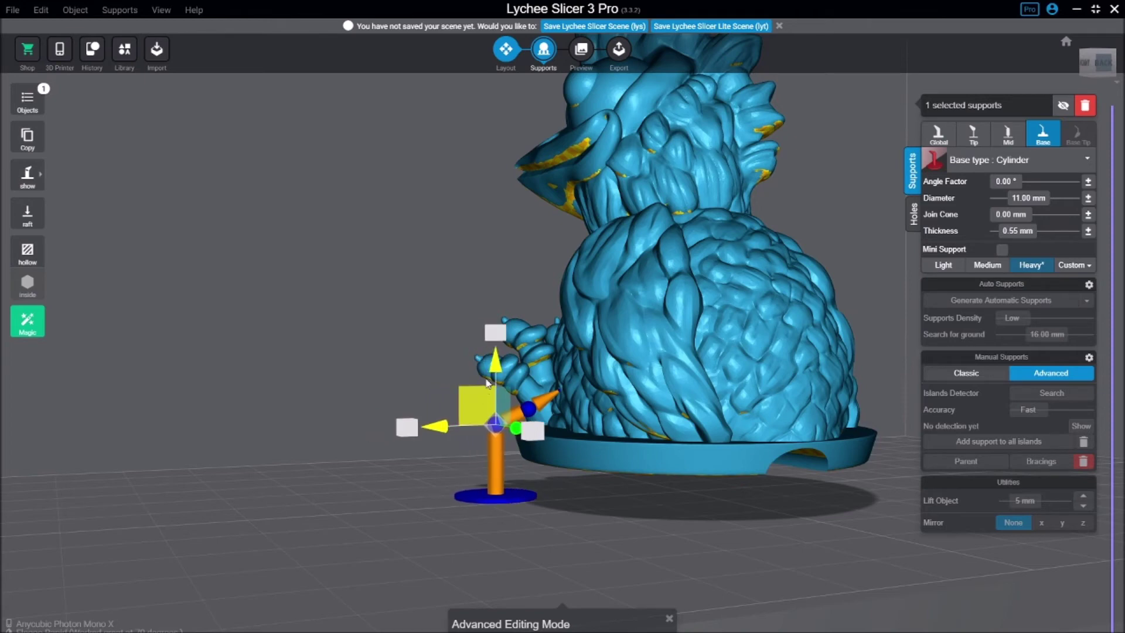
pyautogui.moveTo(487, 383); pyautogui.dragTo(441, 399)
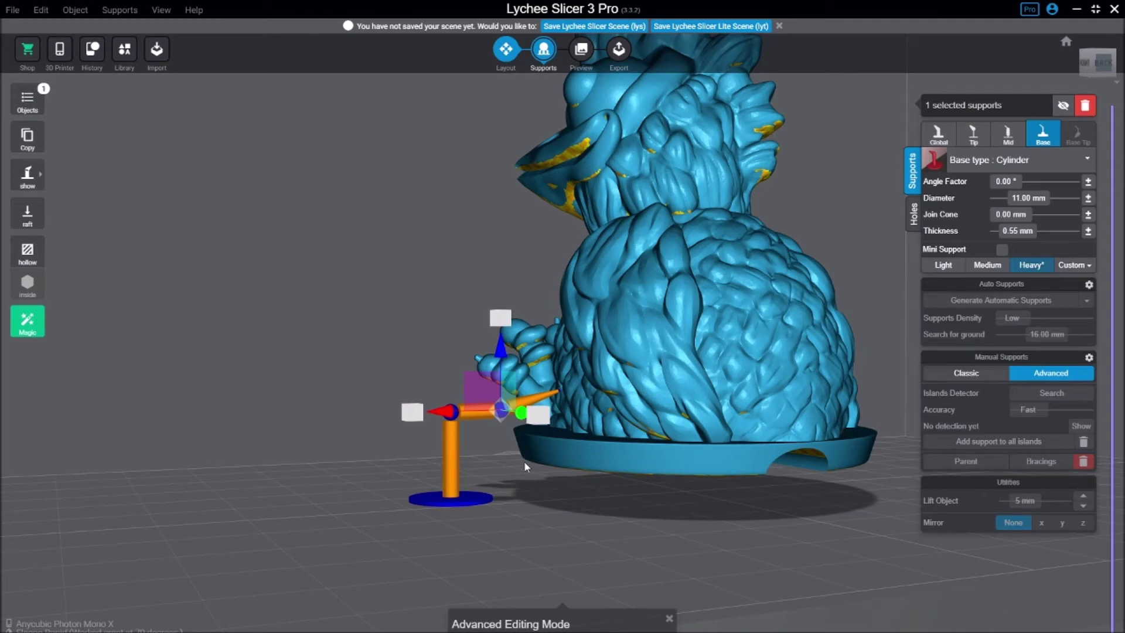
pyautogui.click(529, 481)
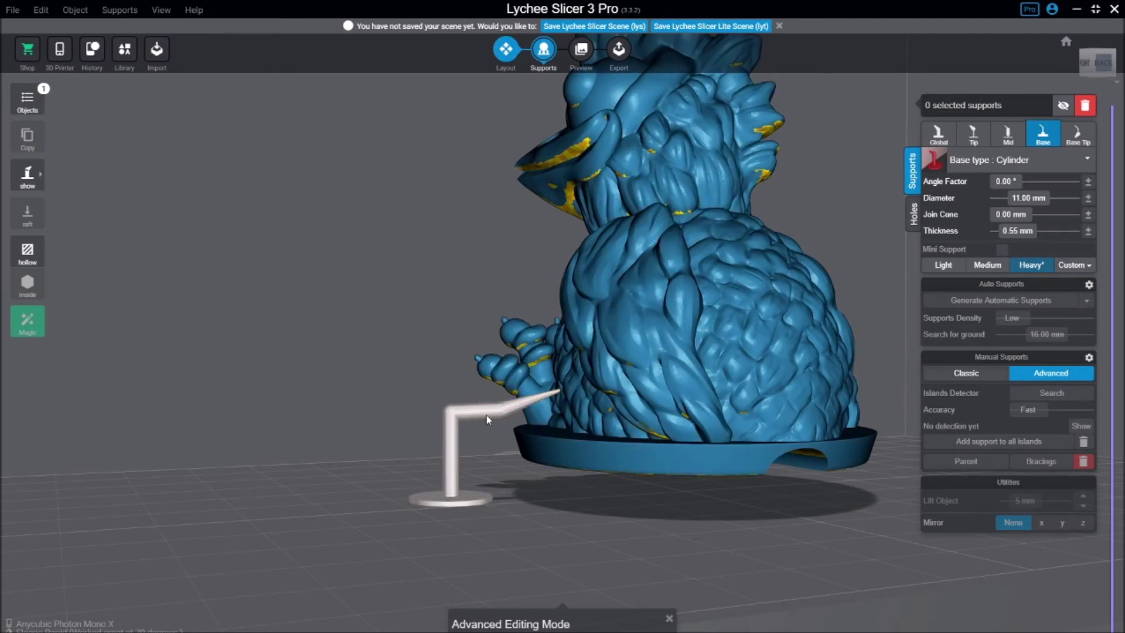
# Reselect the bent support to check its joint handles, then deselect it.
pyautogui.click(499, 416)
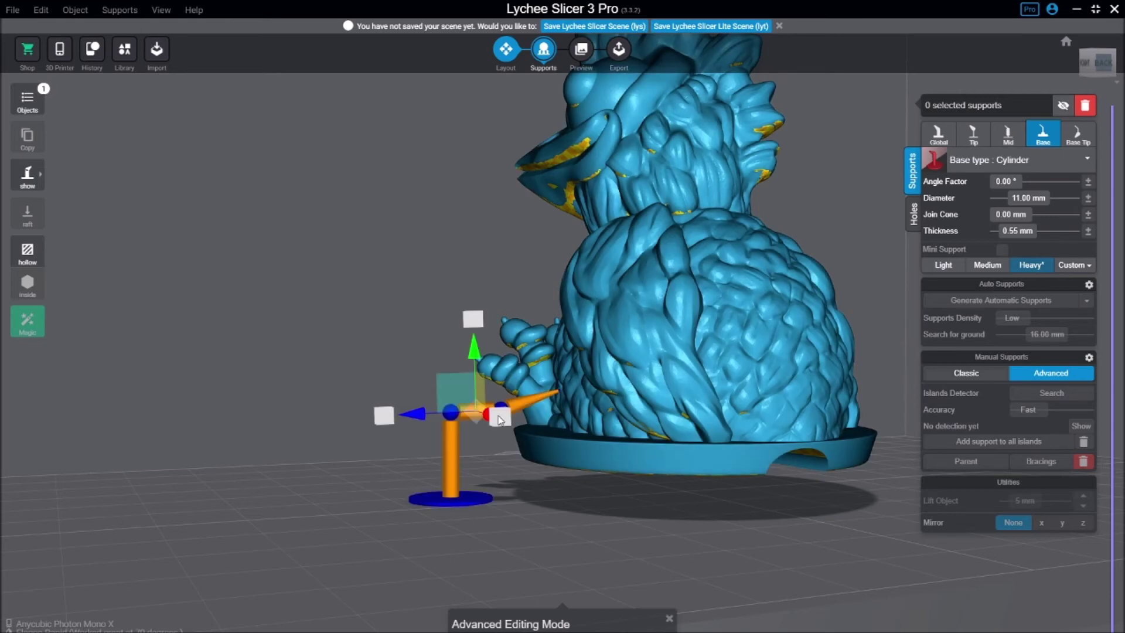
pyautogui.click(497, 413)
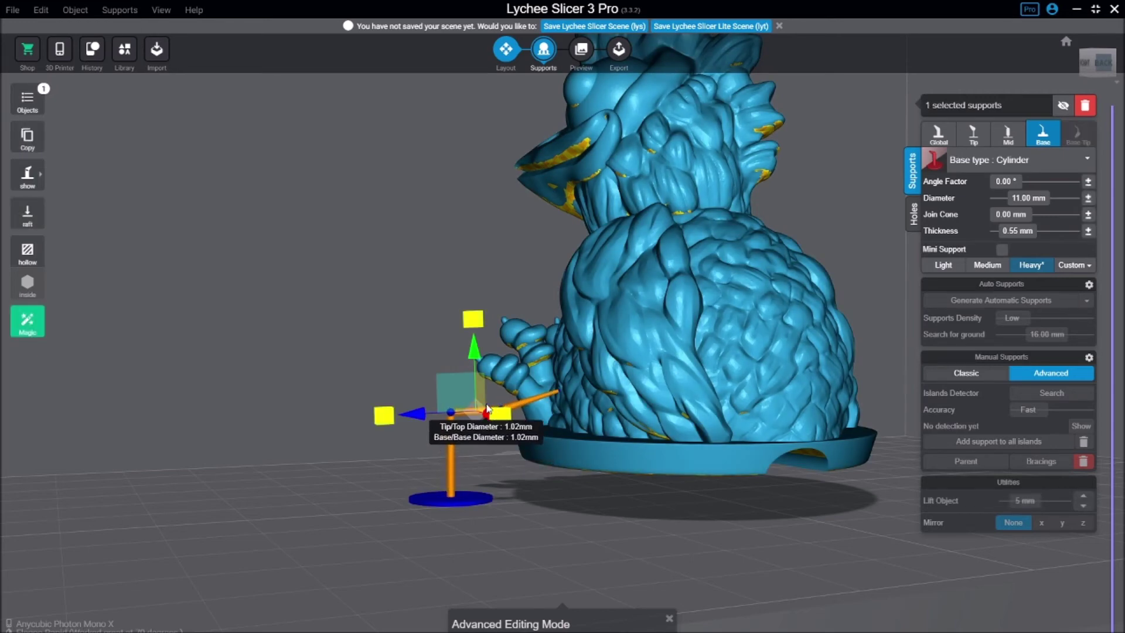
pyautogui.click(458, 434)
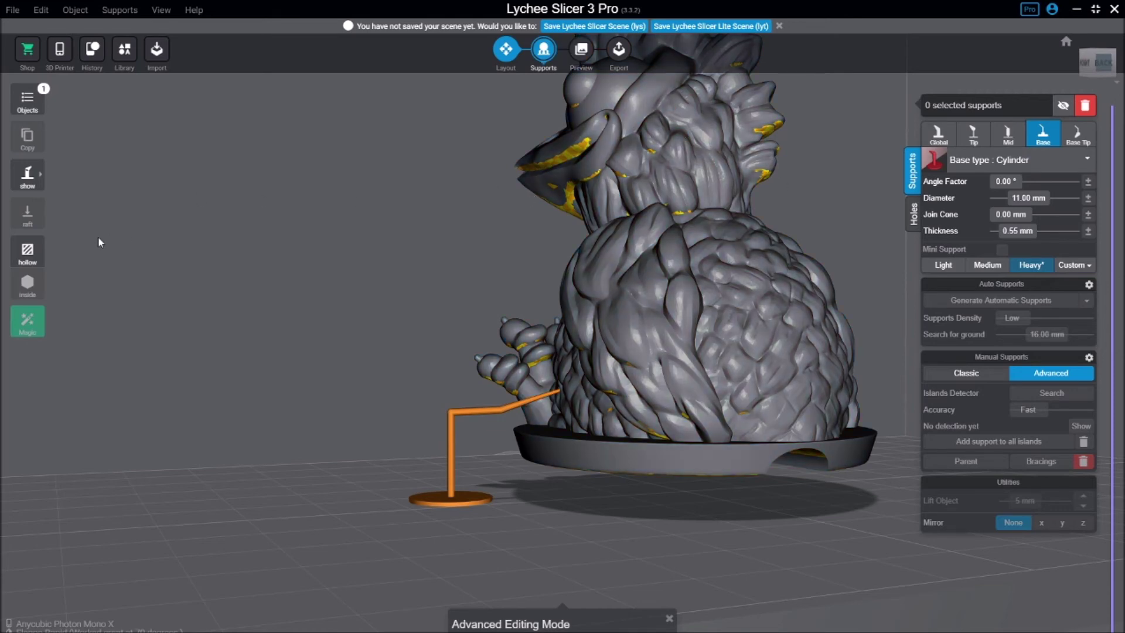
# Look through the hollowing and drain hole settings panels.
pyautogui.click(27, 252)
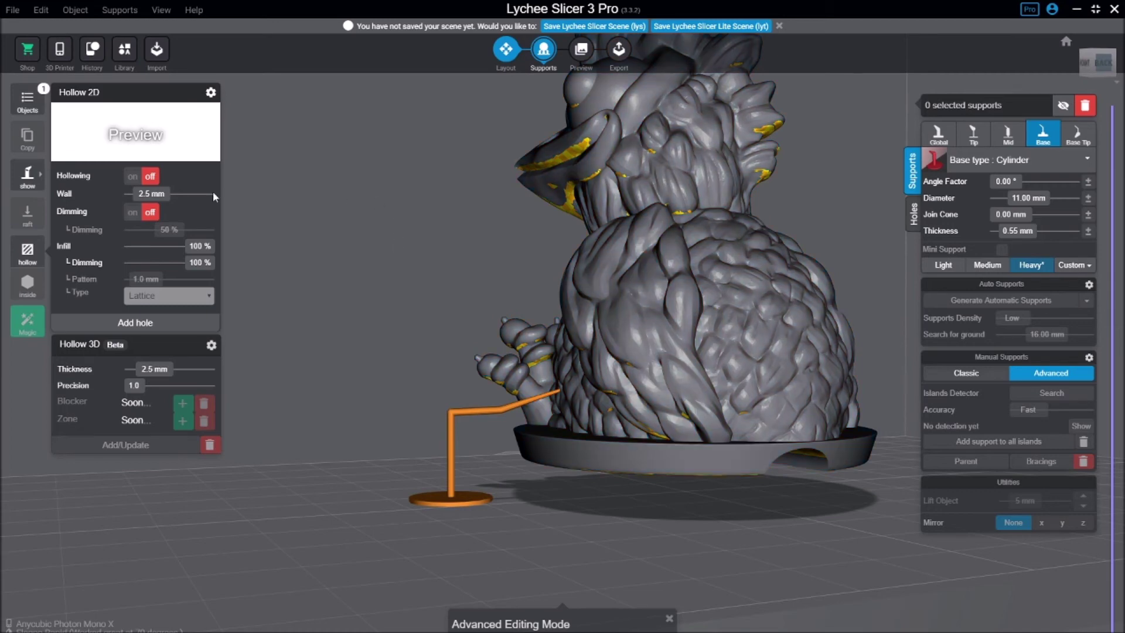
pyautogui.click(296, 203)
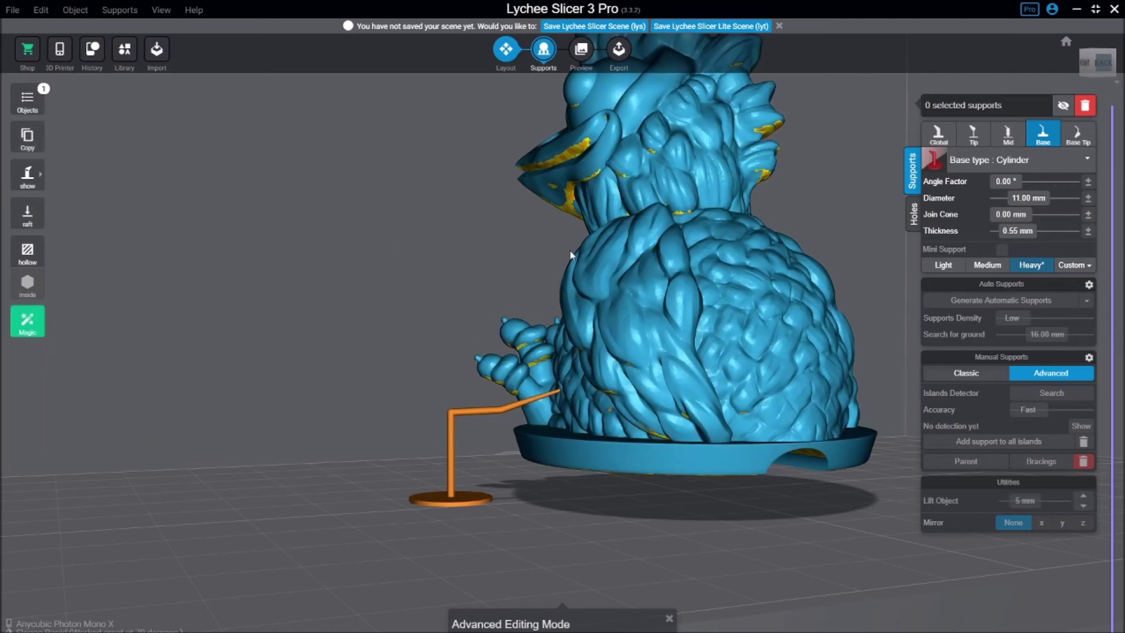
pyautogui.click(911, 218)
pyautogui.click(24, 259)
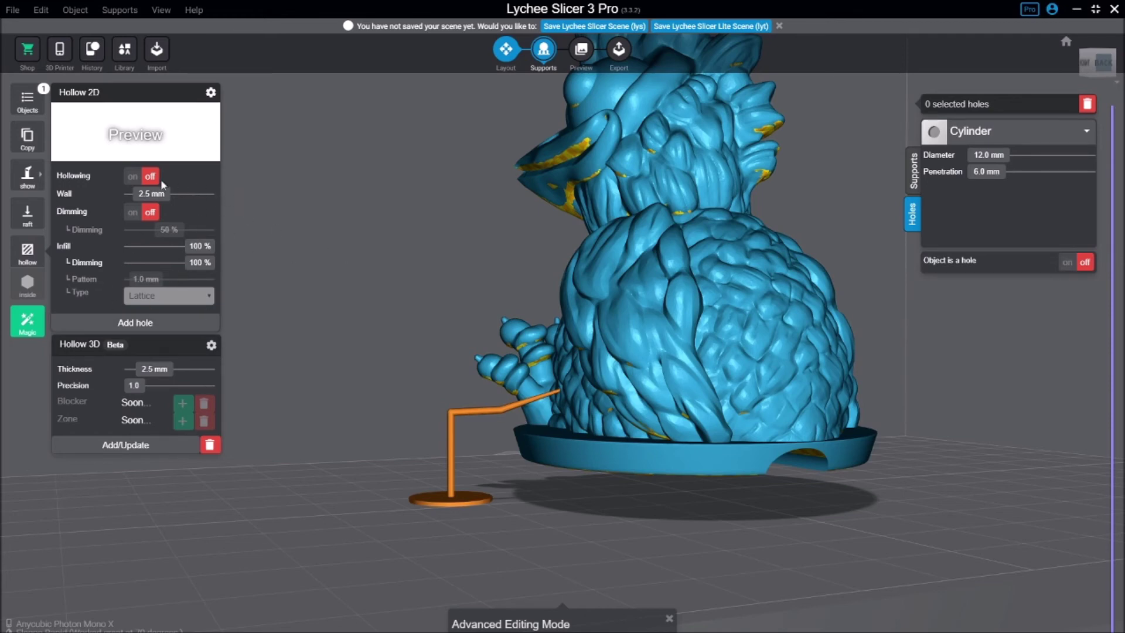
# Enable 2D hollowing with a 2.5 mm wall and 20% Lattice infill, then bring up Export.
pyautogui.click(132, 176)
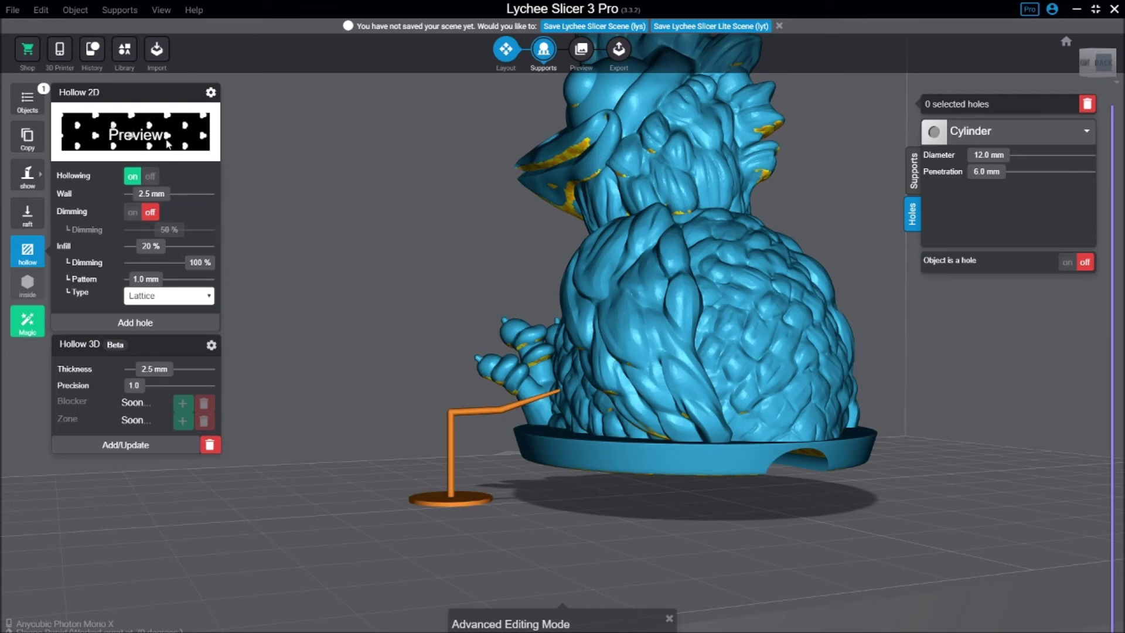
pyautogui.click(201, 306)
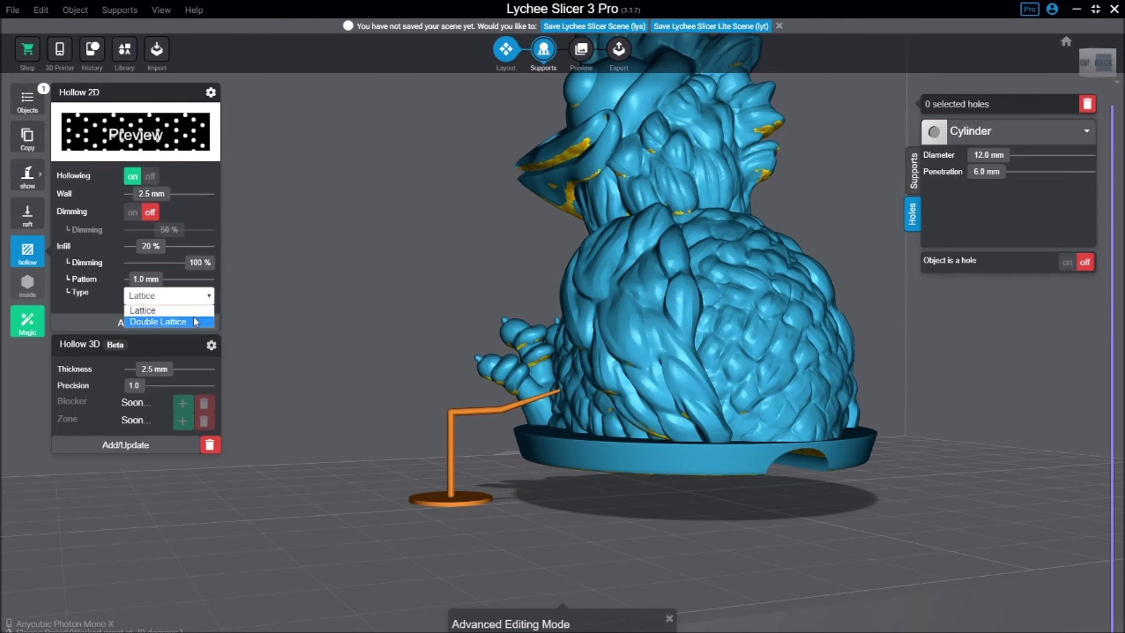
pyautogui.click(173, 299)
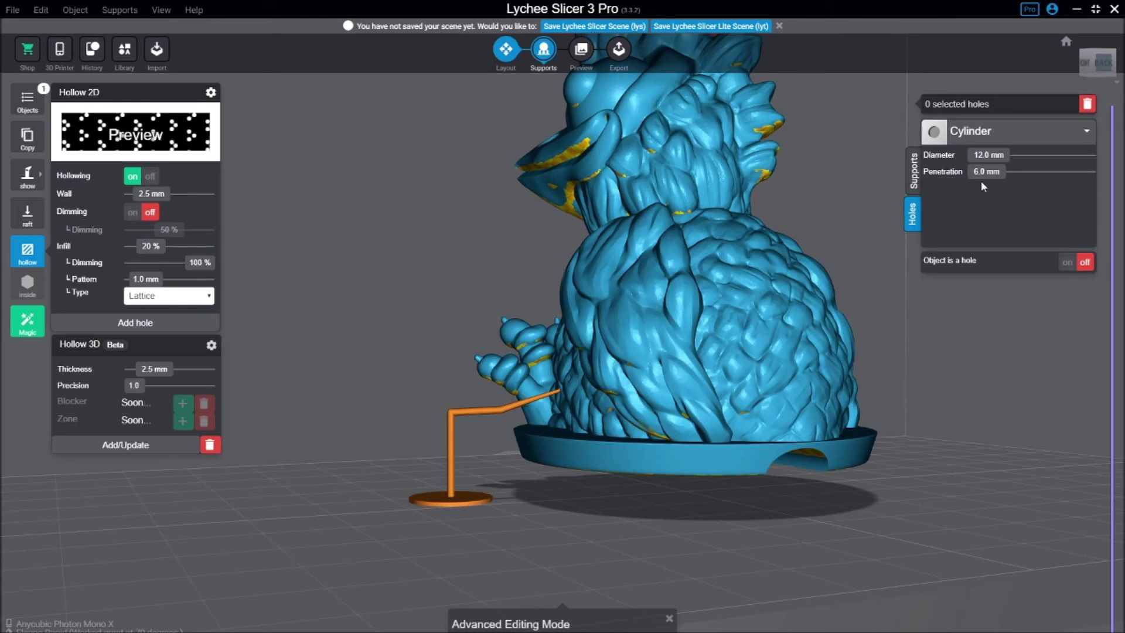
pyautogui.click(619, 52)
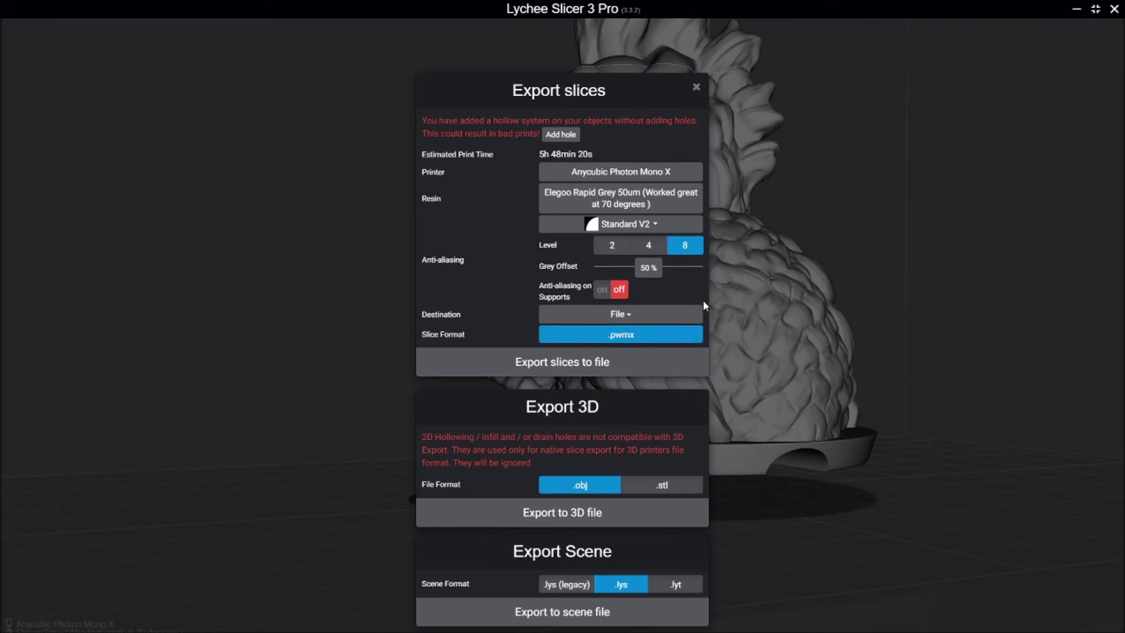
# Close the Export panel and return to the support settings.
pyautogui.click(696, 87)
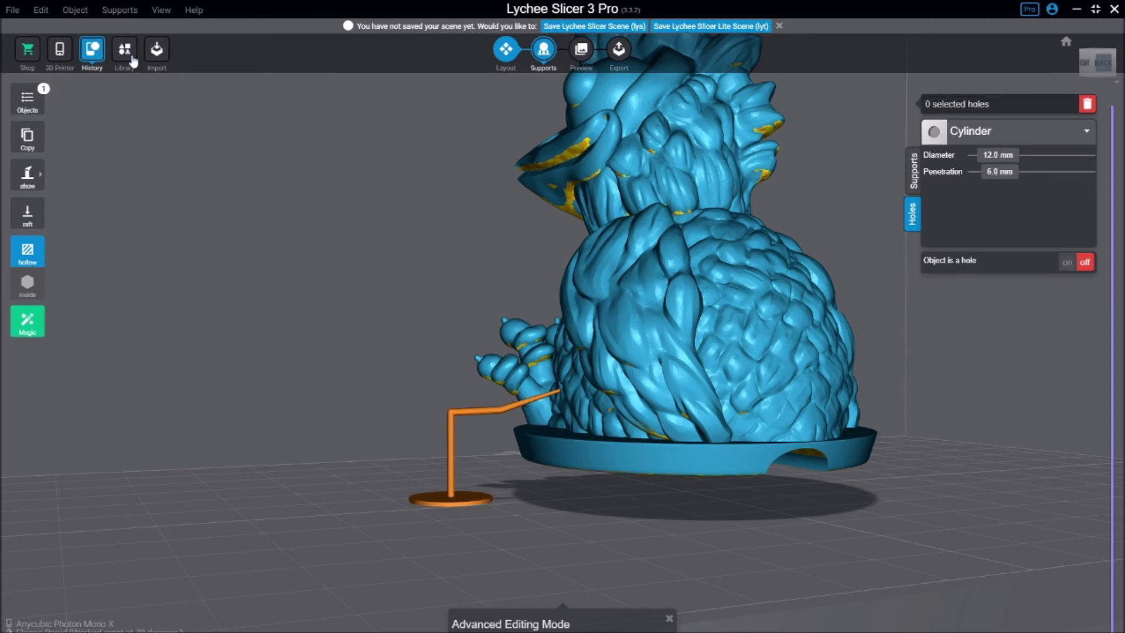
pyautogui.click(913, 170)
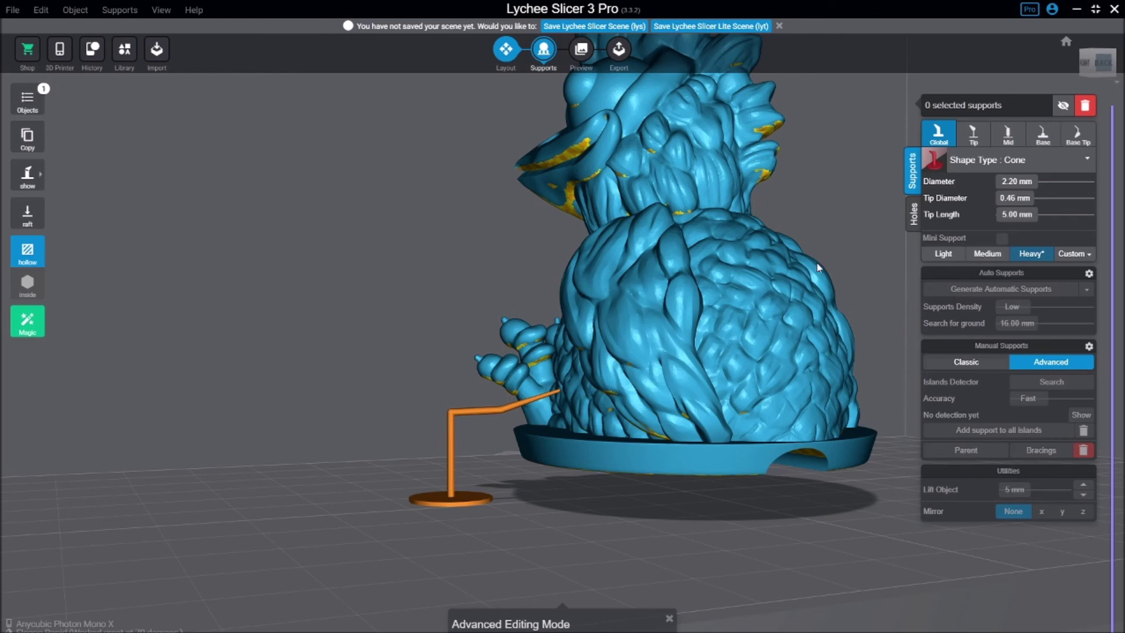
# Open the Store showing subscriptions at 2.49€/month yearly or 3.99€ monthly.
pyautogui.click(619, 49)
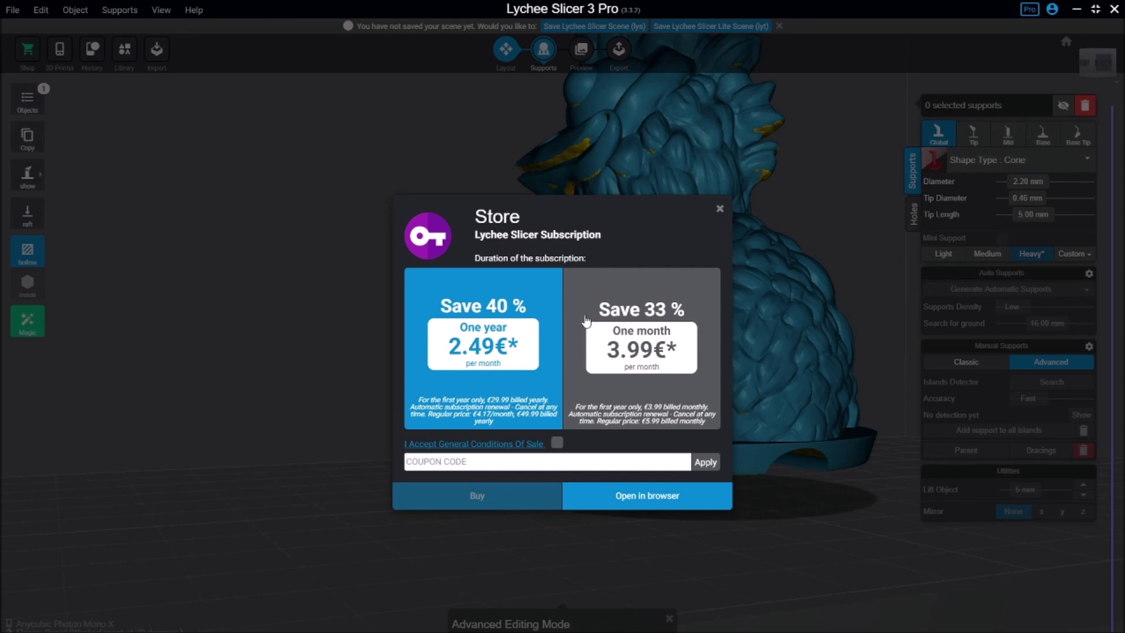
pyautogui.click(720, 211)
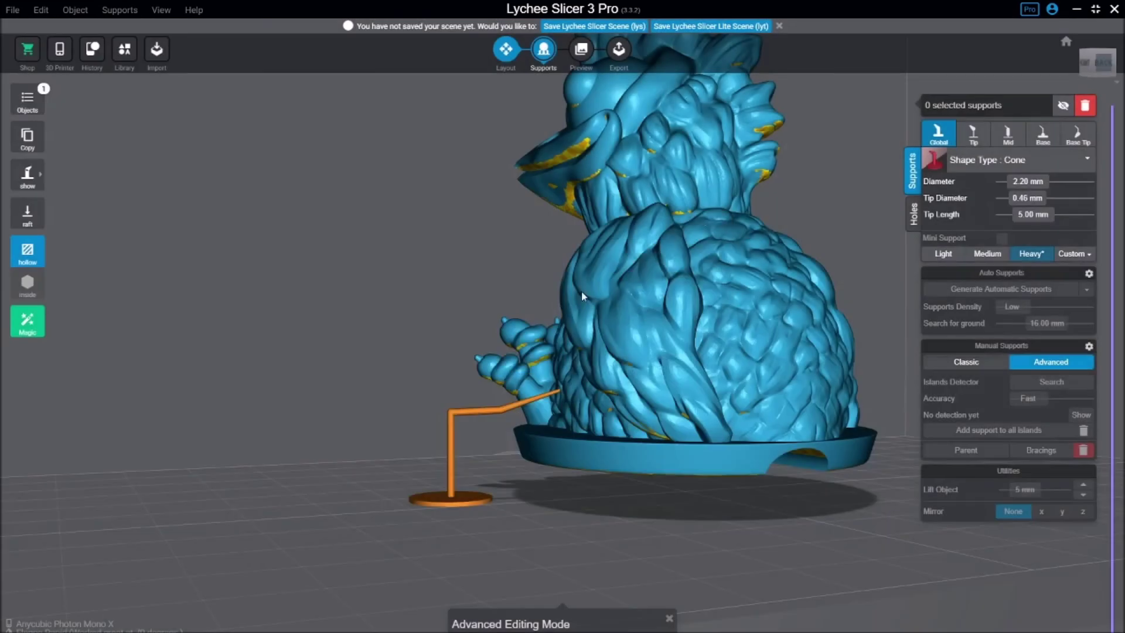
pyautogui.click(973, 135)
pyautogui.click(1008, 135)
pyautogui.click(1042, 134)
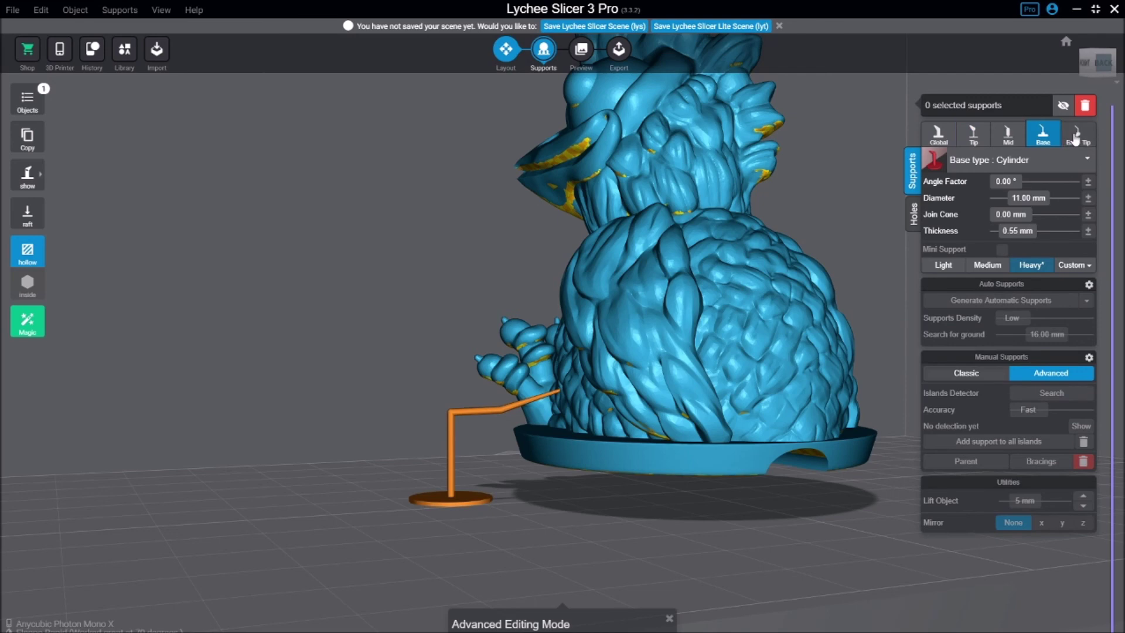
pyautogui.click(1077, 135)
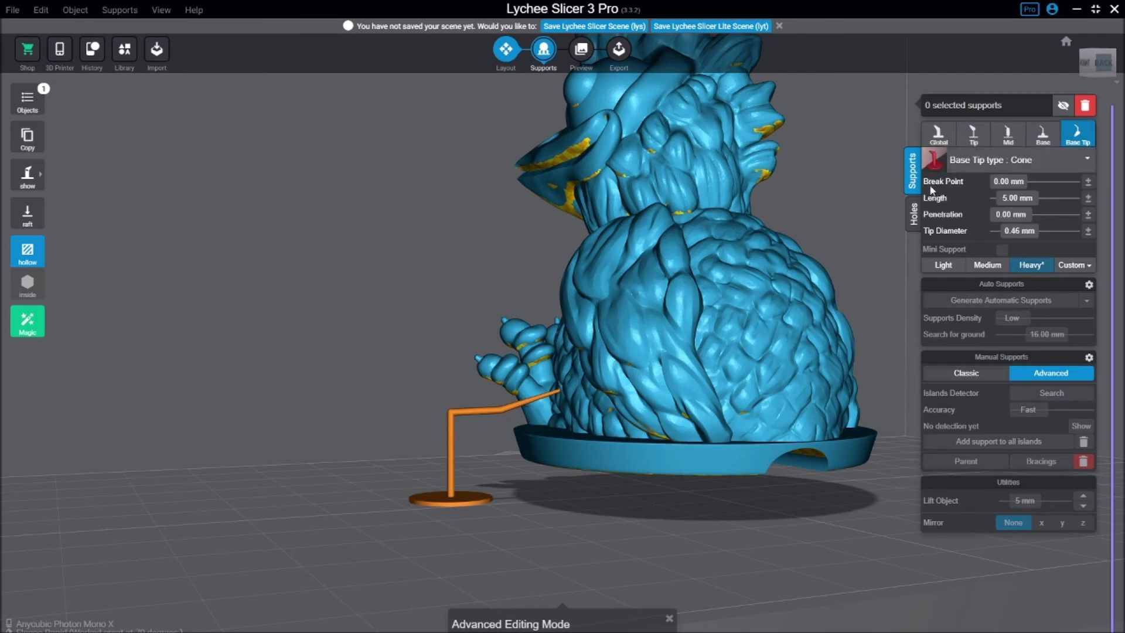
pyautogui.click(939, 135)
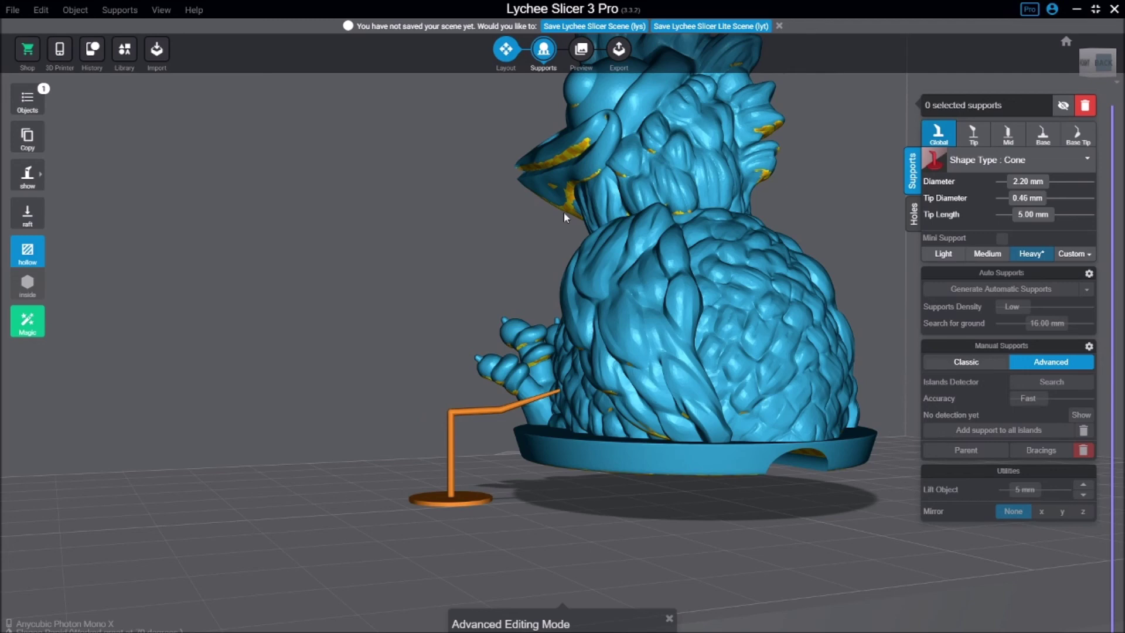
# Pan and orbit until the chicken faces the camera with its bent support below.
pyautogui.moveTo(606, 209); pyautogui.dragTo(535, 233, button='middle')
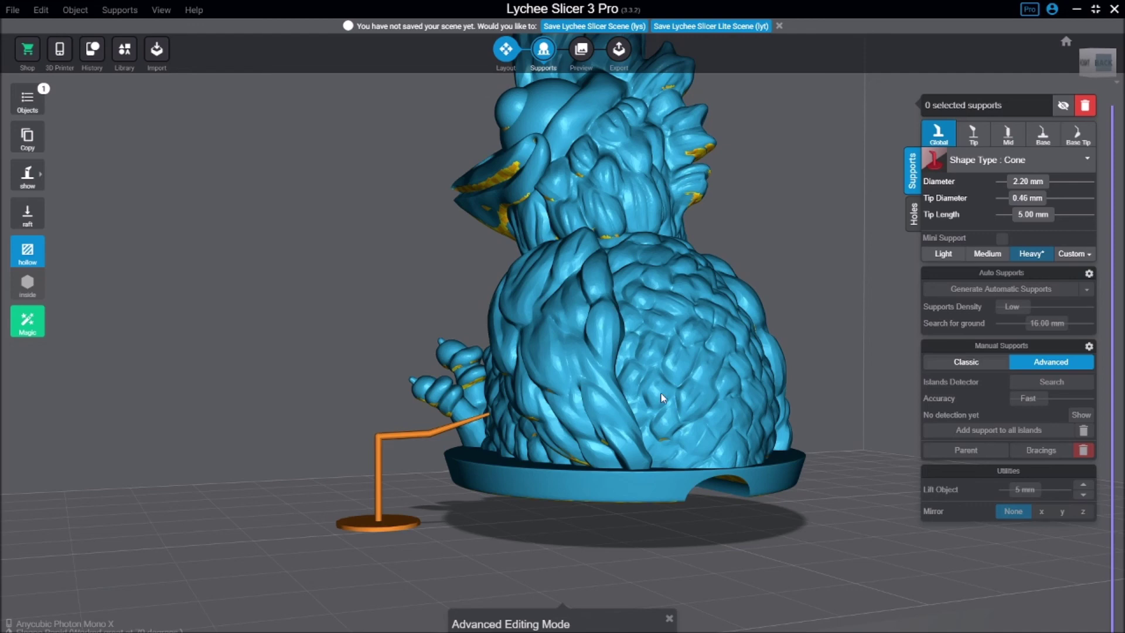
pyautogui.moveTo(564, 308); pyautogui.dragTo(606, 255, button='middle')
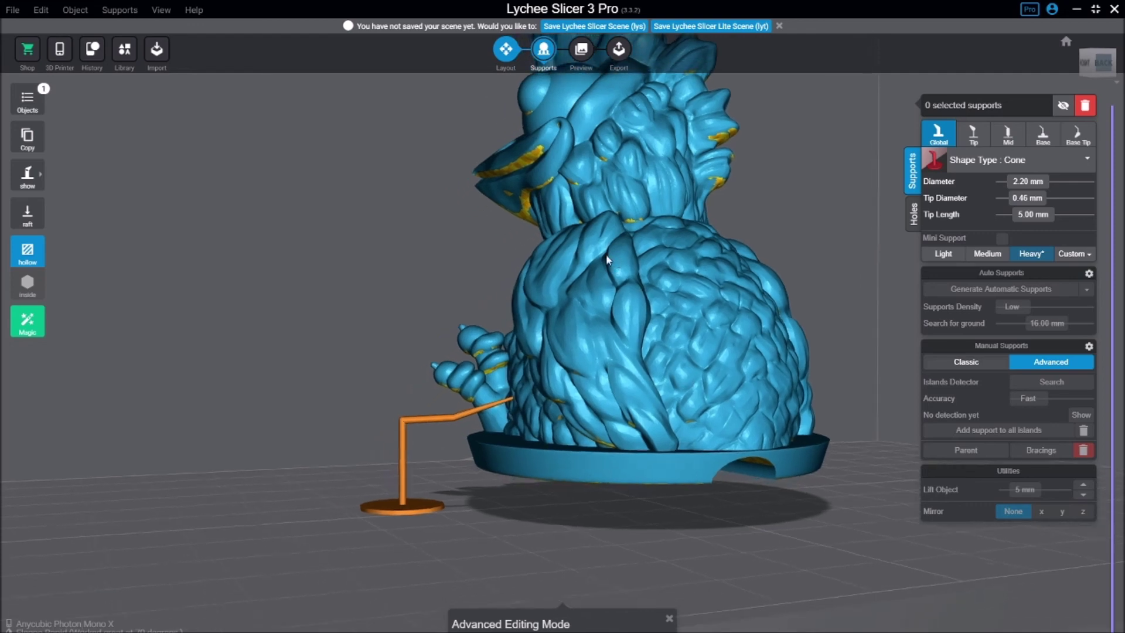
pyautogui.moveTo(606, 255); pyautogui.dragTo(791, 354, button='right')
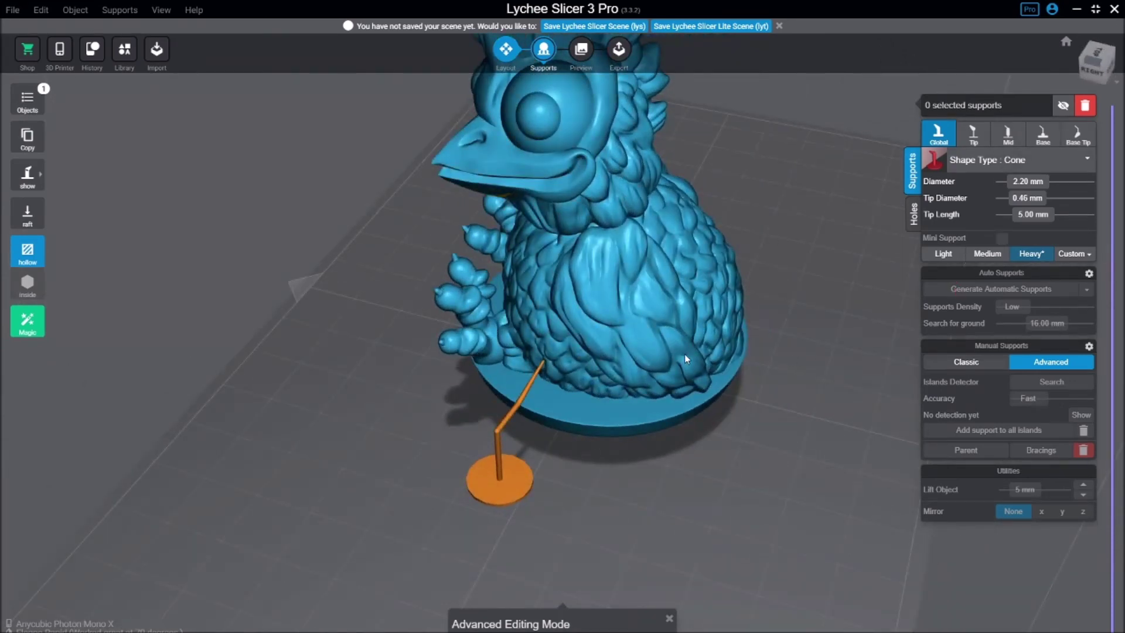
pyautogui.moveTo(685, 355); pyautogui.dragTo(796, 278, button='right')
pyautogui.moveTo(618, 247); pyautogui.dragTo(572, 319, button='right')
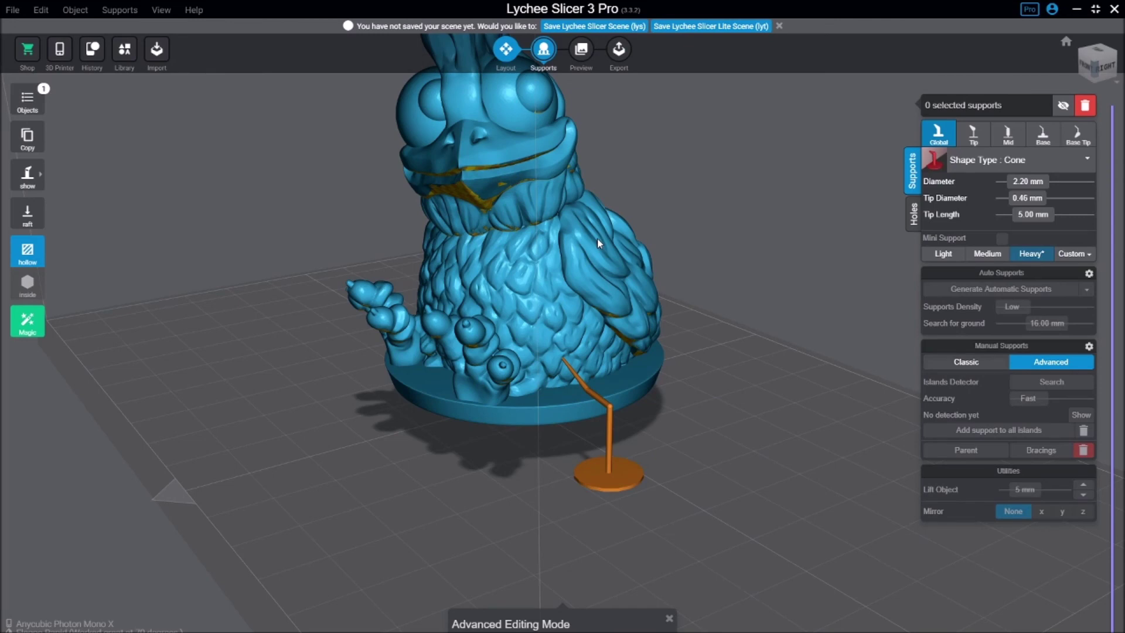
pyautogui.moveTo(596, 238); pyautogui.dragTo(674, 287, button='right')
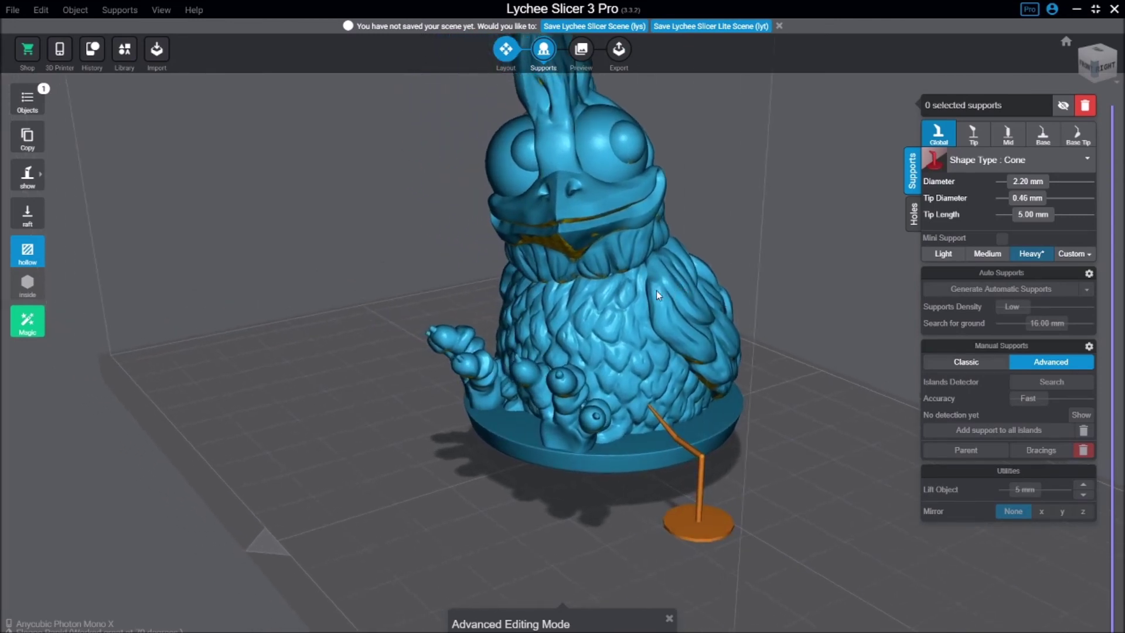